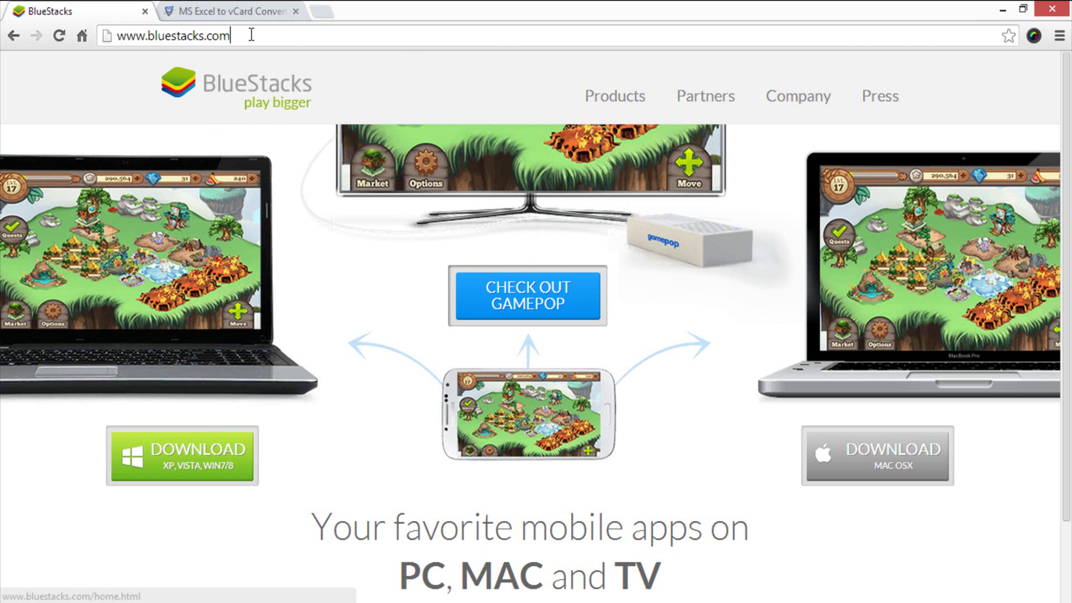
{"action": "left_click", "coordinate": [225, 36]}
{"action": "left_click", "coordinate": [198, 455]}
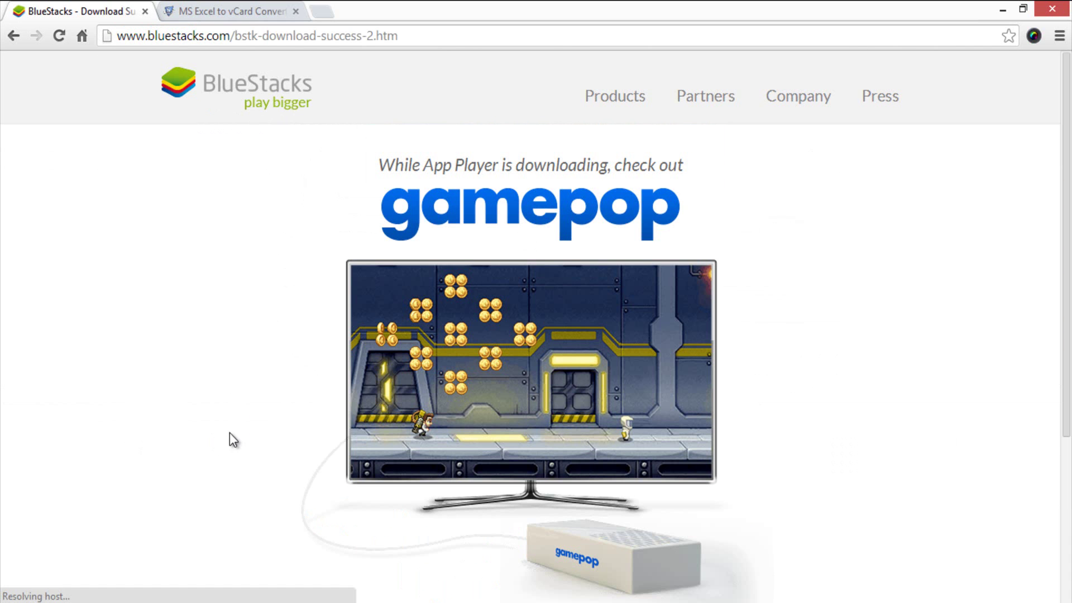
{"action": "scroll", "coordinate": [471, 364], "scroll_direction": "down", "scroll_amount": 1}
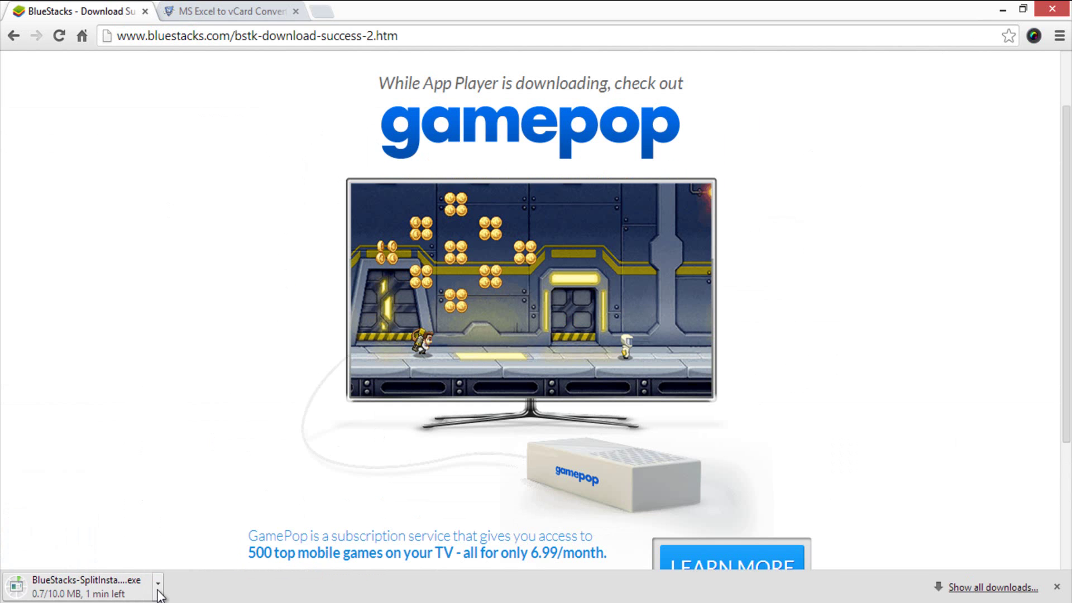
{"action": "left_click", "coordinate": [1004, 10]}
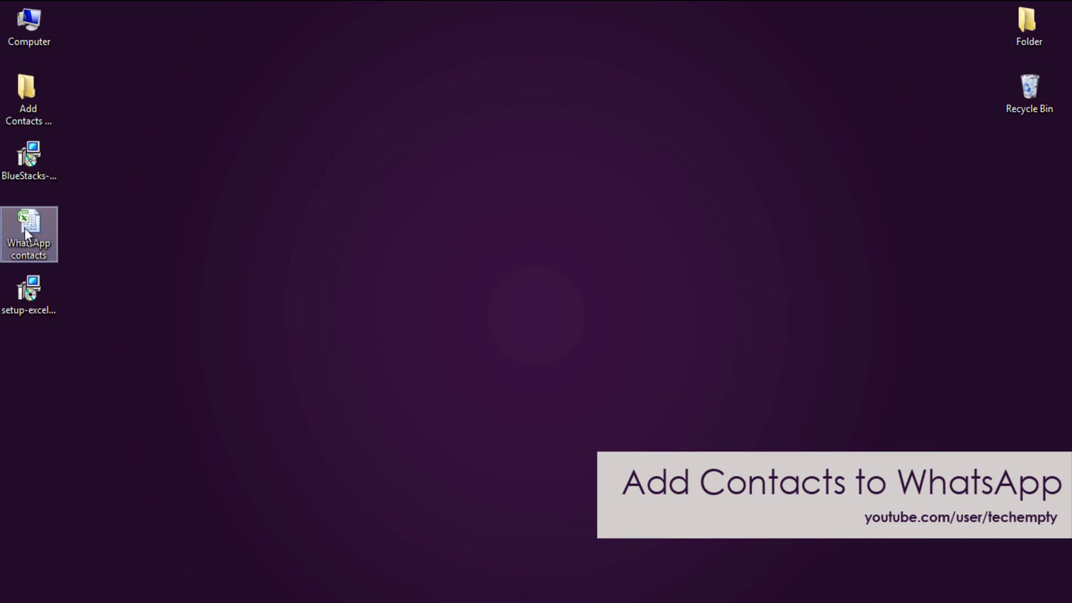
{"action": "left_click", "coordinate": [35, 170]}
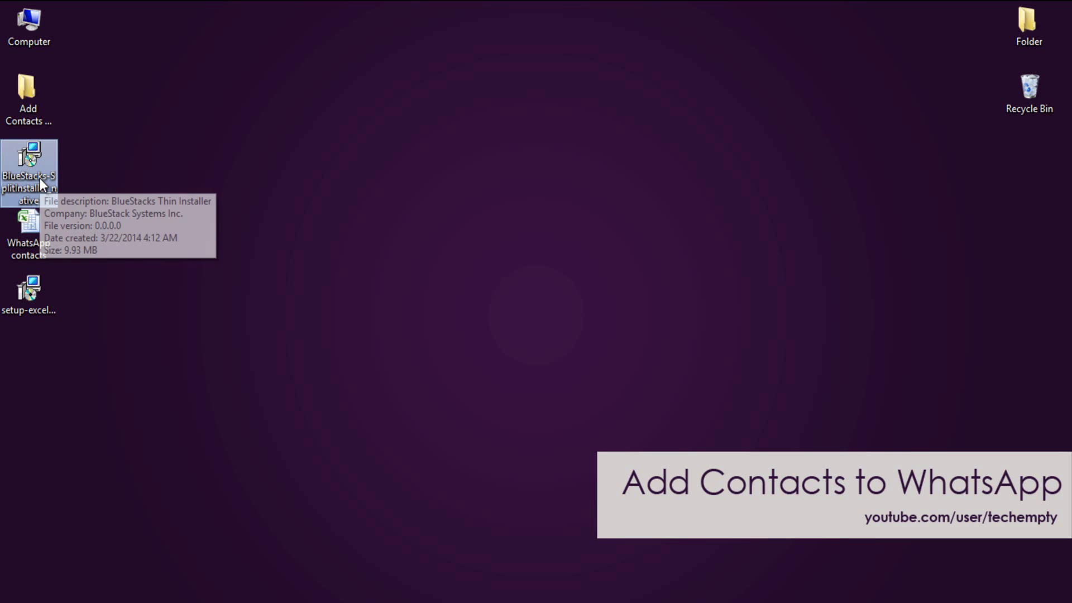
{"action": "left_click", "coordinate": [171, 181]}
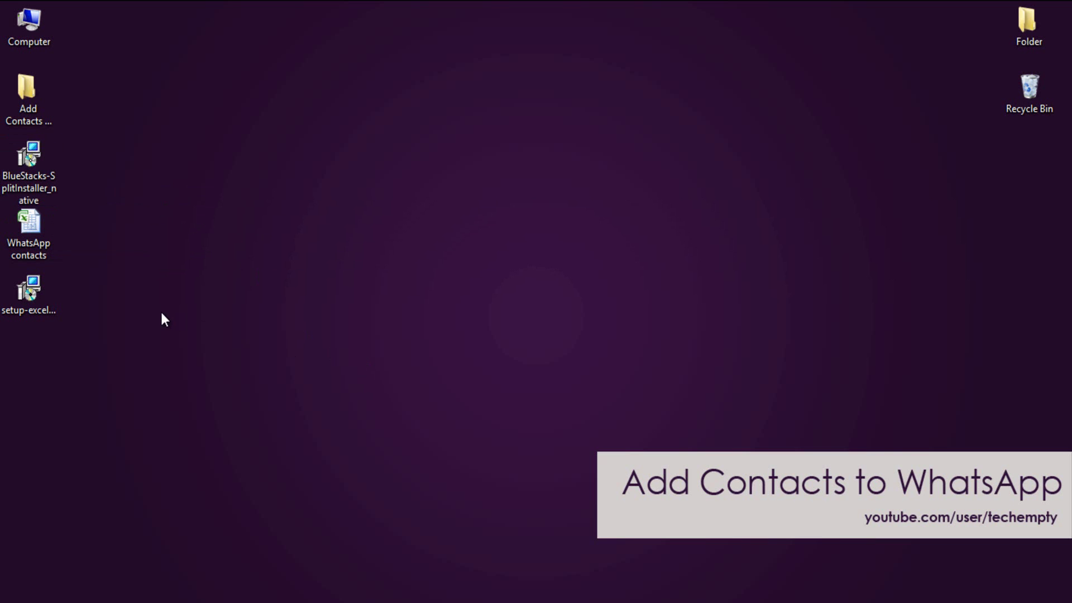
- Switch to BlueStacks App Player, launch WhatsApp and open its contacts list
{"action": "left_click", "coordinate": [417, 593]}
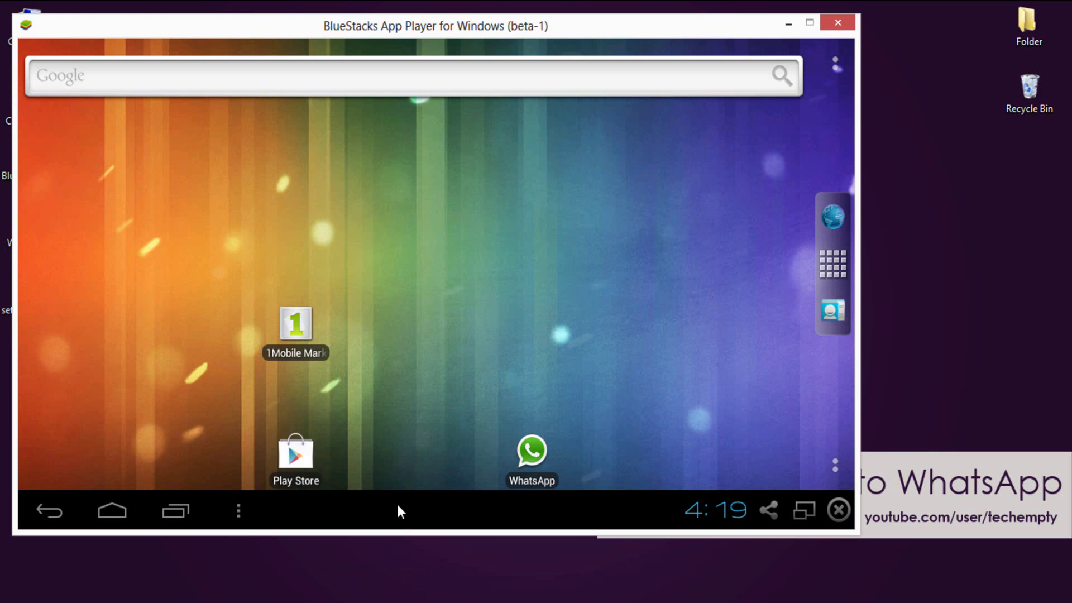
{"action": "left_click", "coordinate": [536, 459]}
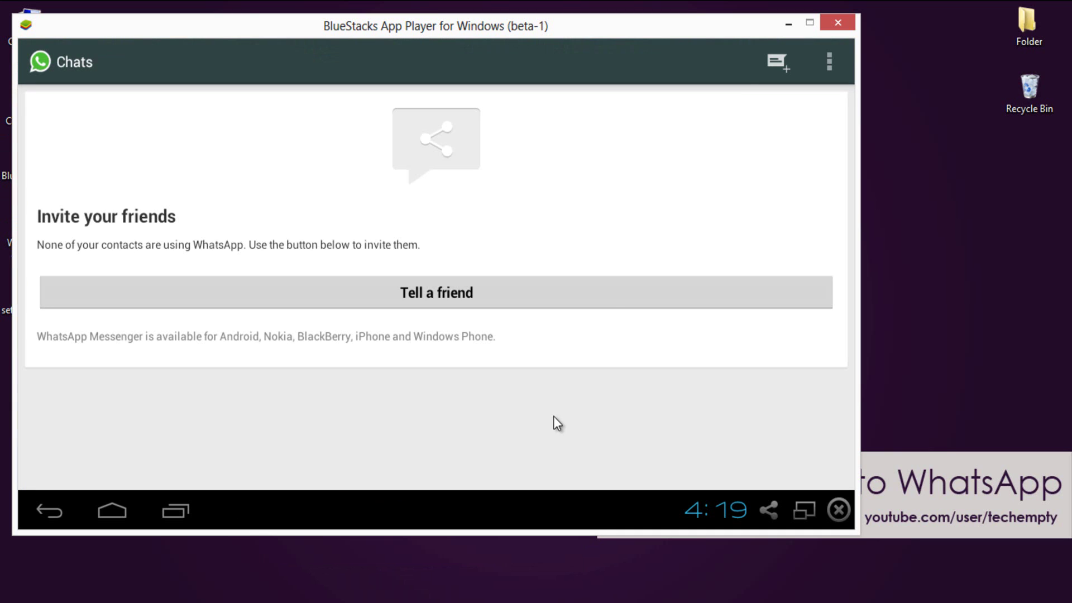
{"action": "left_click", "coordinate": [828, 62]}
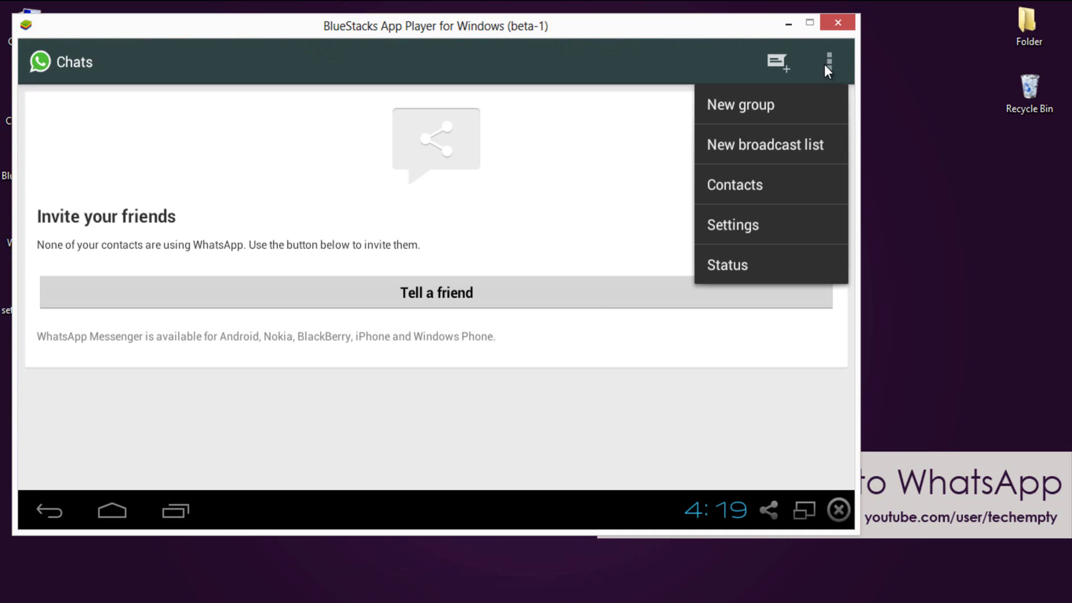
{"action": "left_click", "coordinate": [760, 189]}
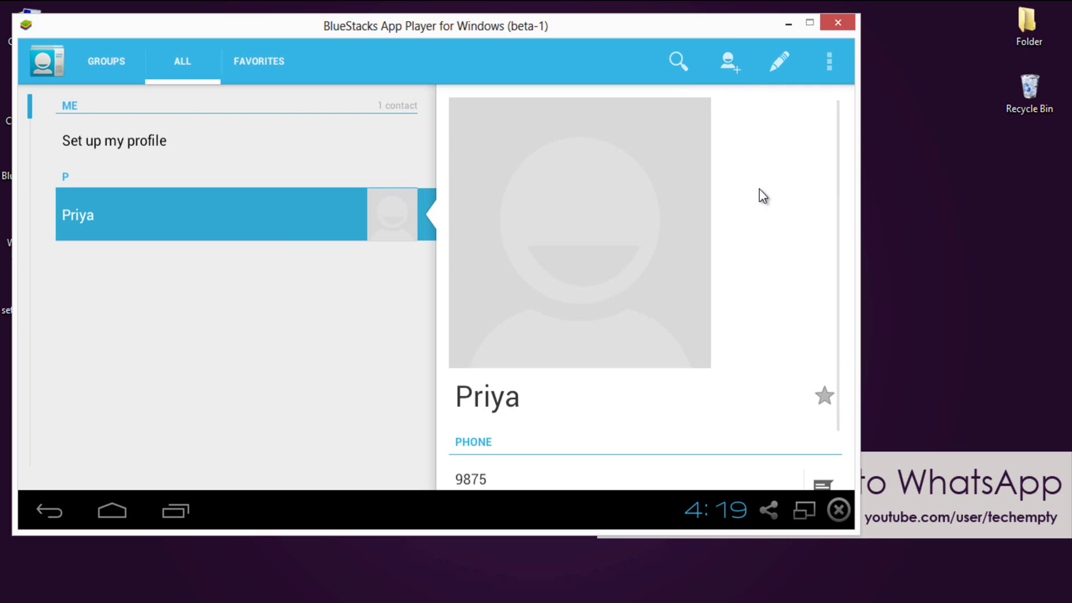
- Create and save a new contact called "Name" with the contact's mobile phone number
{"action": "left_click", "coordinate": [727, 61]}
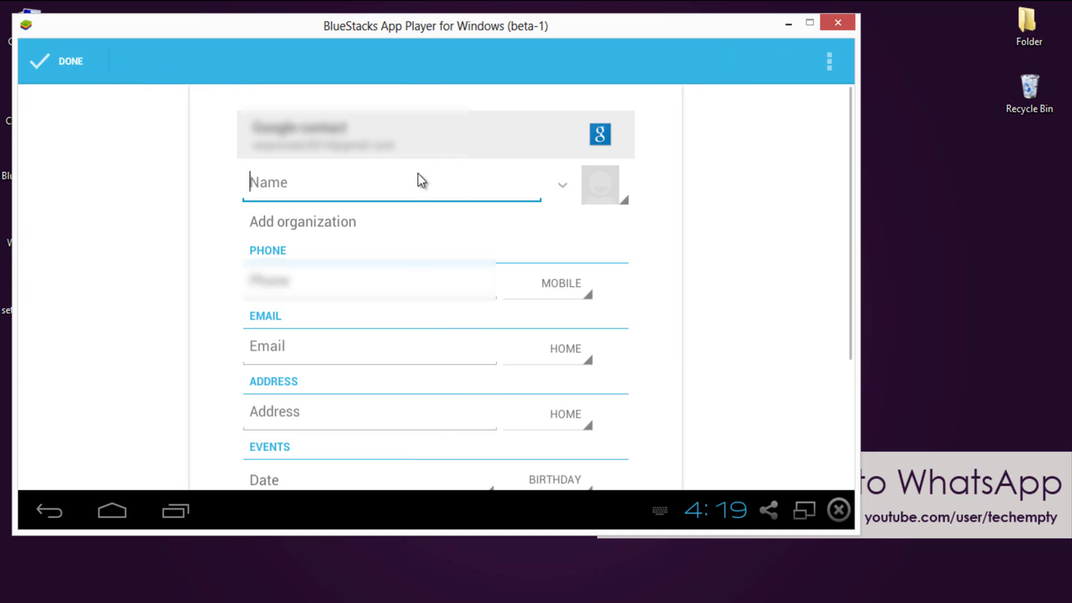
{"action": "type", "text": "NAme"}
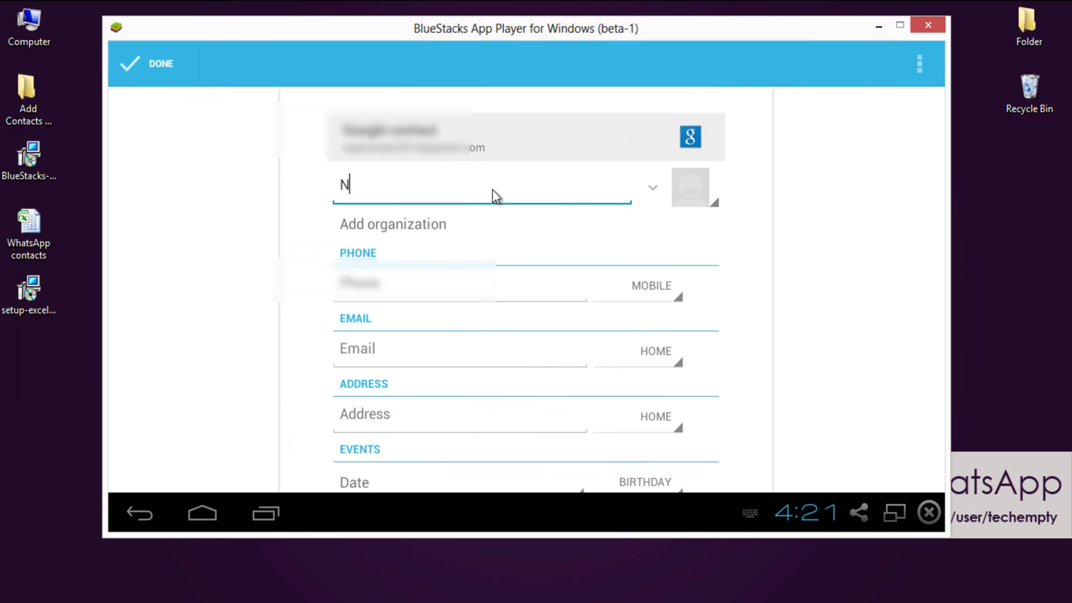
{"action": "type", "text": "ame"}
{"action": "key", "text": "Tab"}
{"action": "key", "text": "Tab"}
{"action": "type", "text": "+91"}
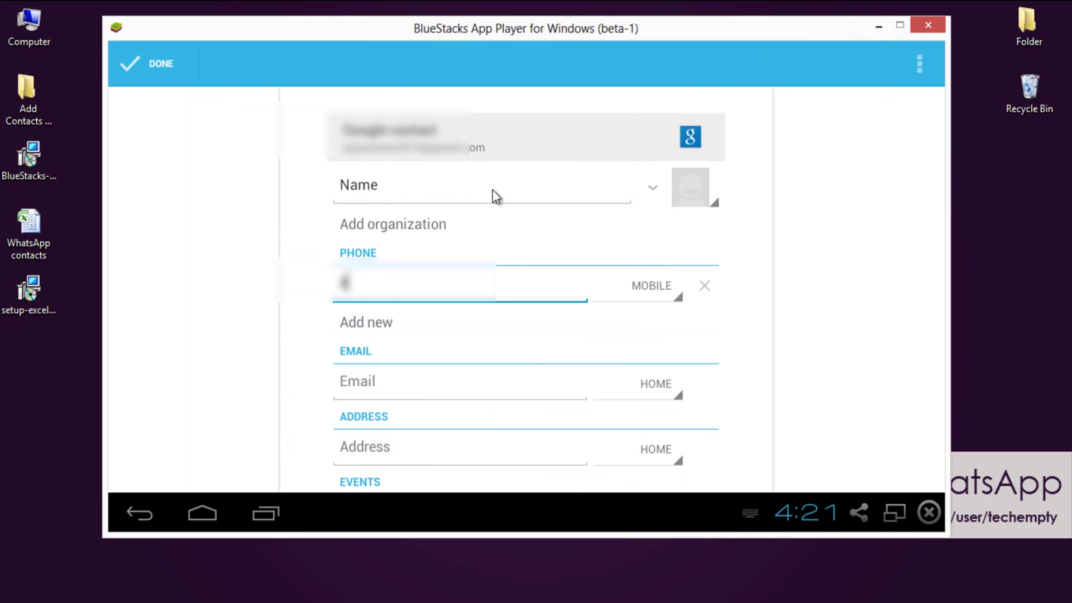
{"action": "type", "text": "7904287"}
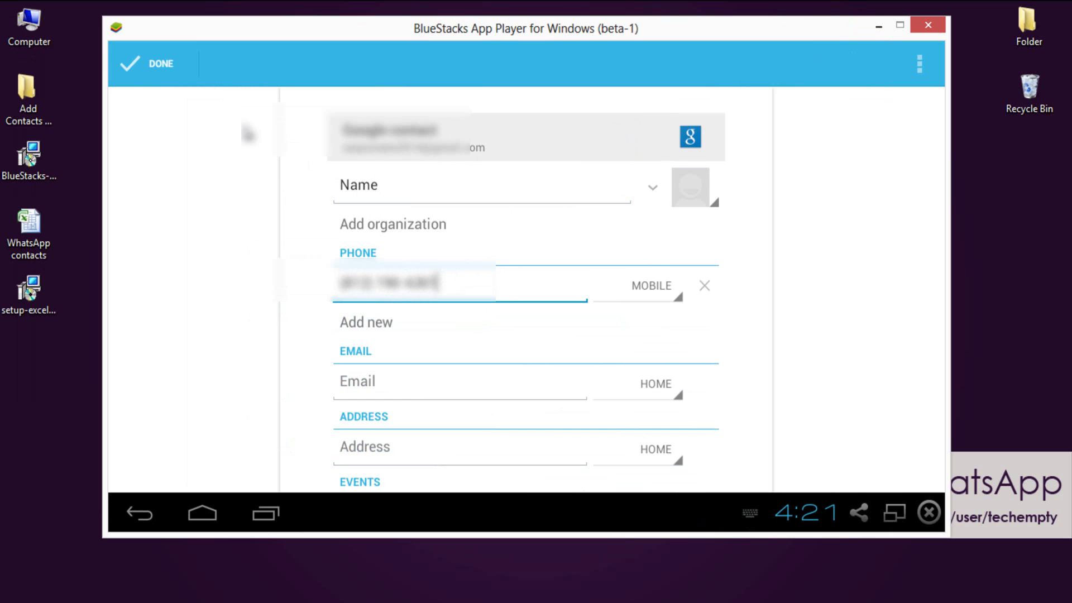
{"action": "left_click", "coordinate": [153, 69]}
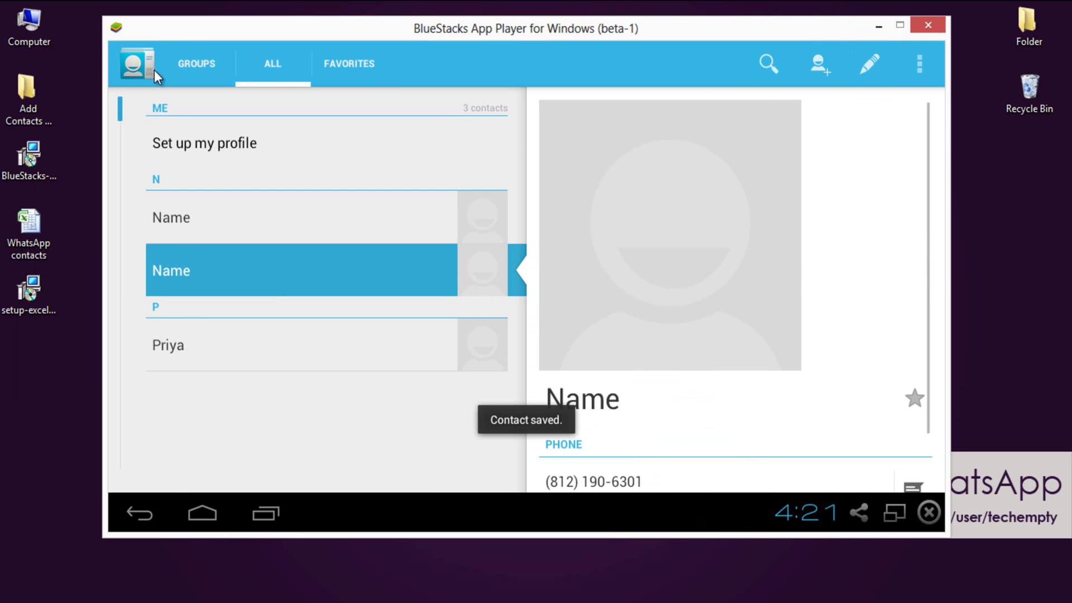
- Open a WhatsApp chat with the newly added contact, and return to the BlueStacks home screen
{"action": "left_click", "coordinate": [141, 512]}
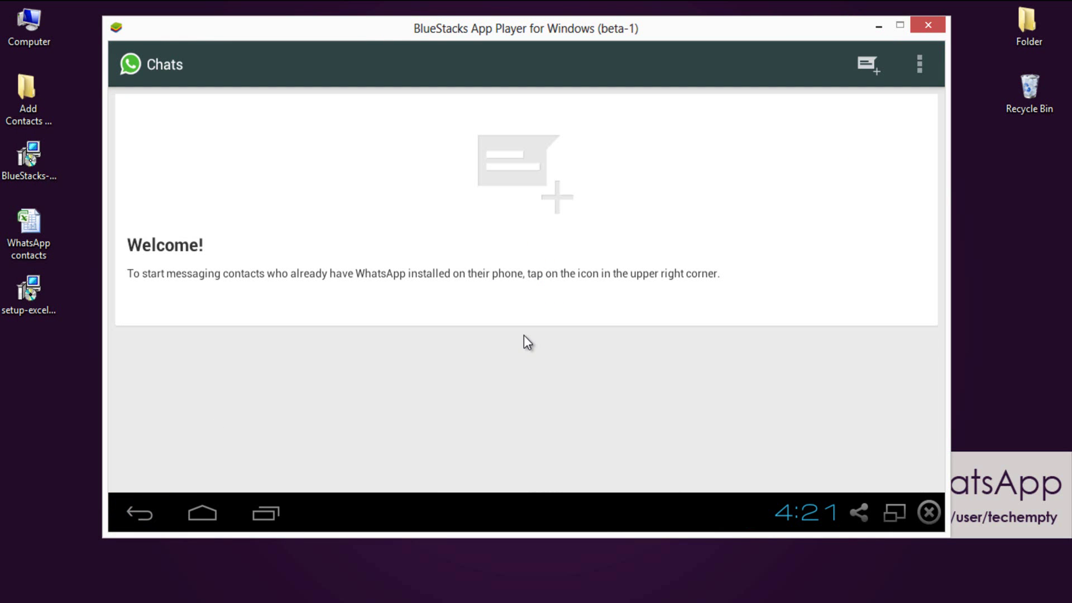
{"action": "left_click", "coordinate": [867, 67]}
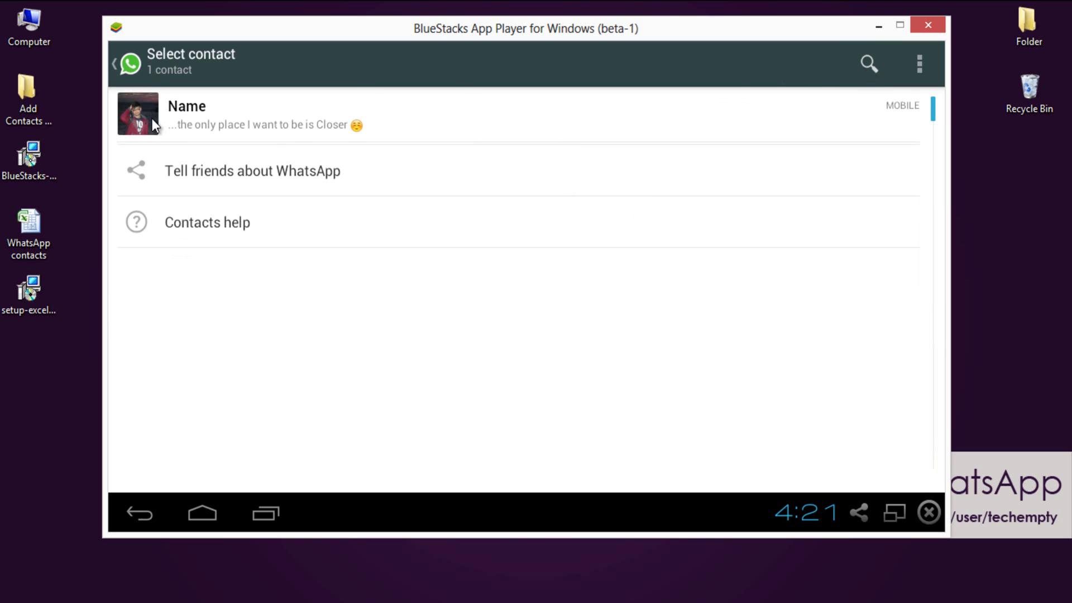
{"action": "left_click", "coordinate": [301, 130]}
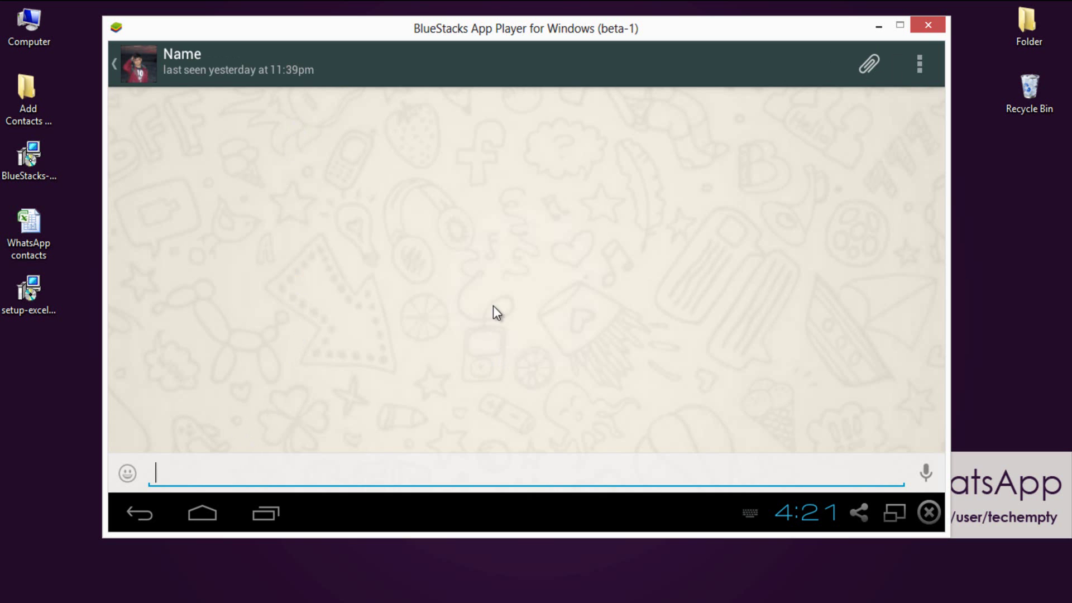
{"action": "left_click", "coordinate": [139, 513]}
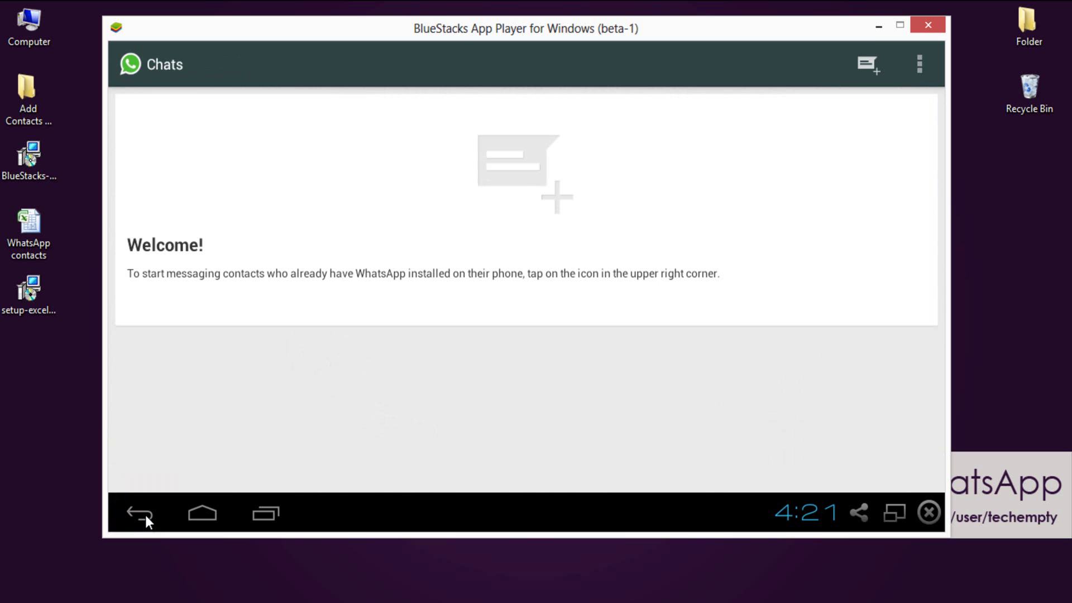
{"action": "left_click", "coordinate": [201, 513]}
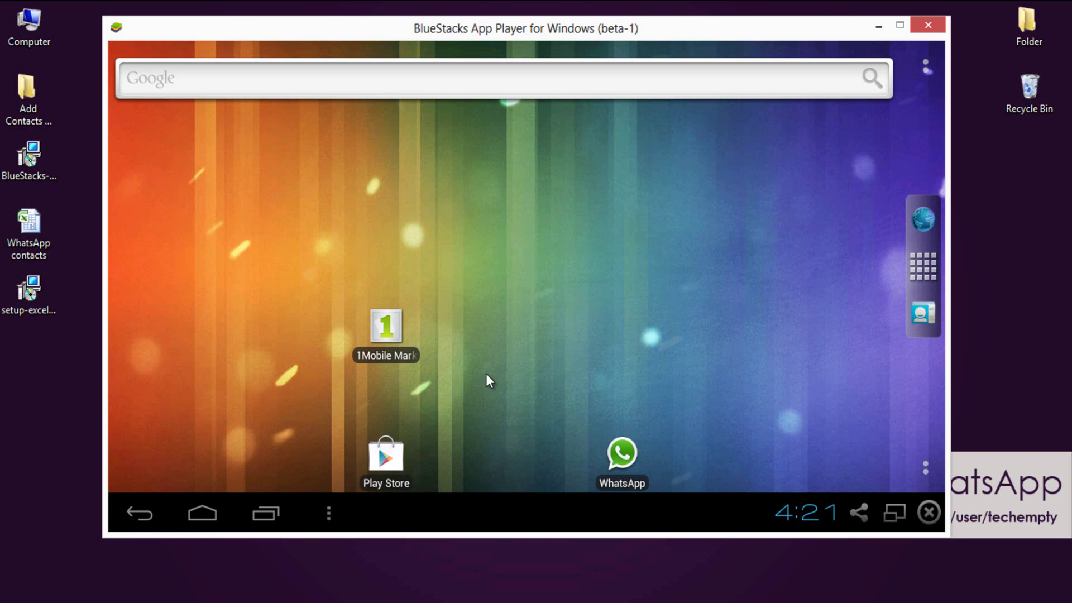
- Find ASTRO File Manager with Cloud in 1Mobile Market by searching for "AS" and download it
{"action": "left_click", "coordinate": [387, 337]}
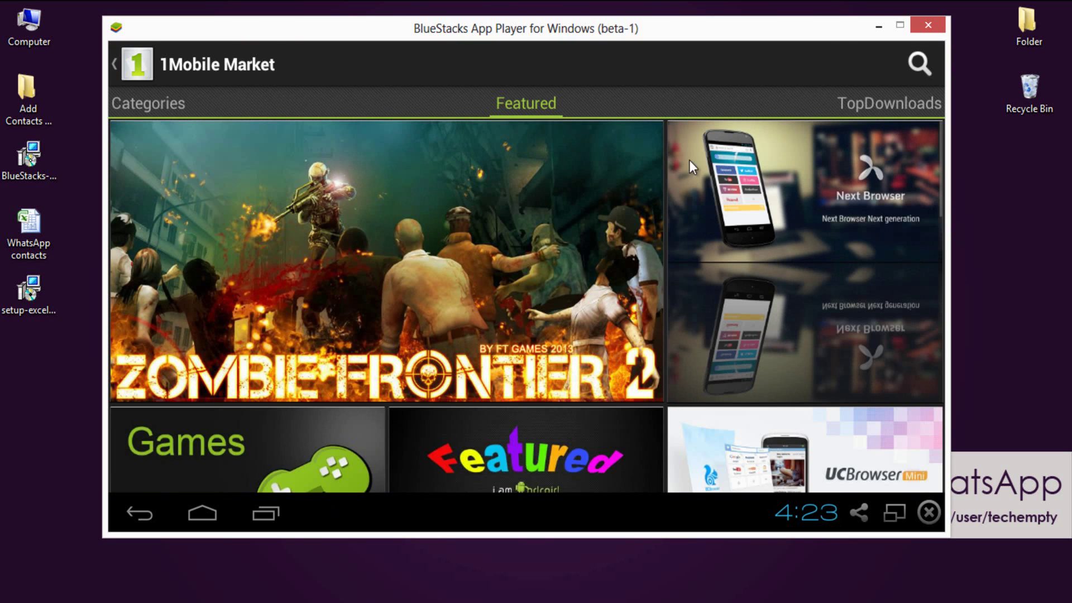
{"action": "left_click", "coordinate": [928, 62]}
{"action": "type", "text": "AS"}
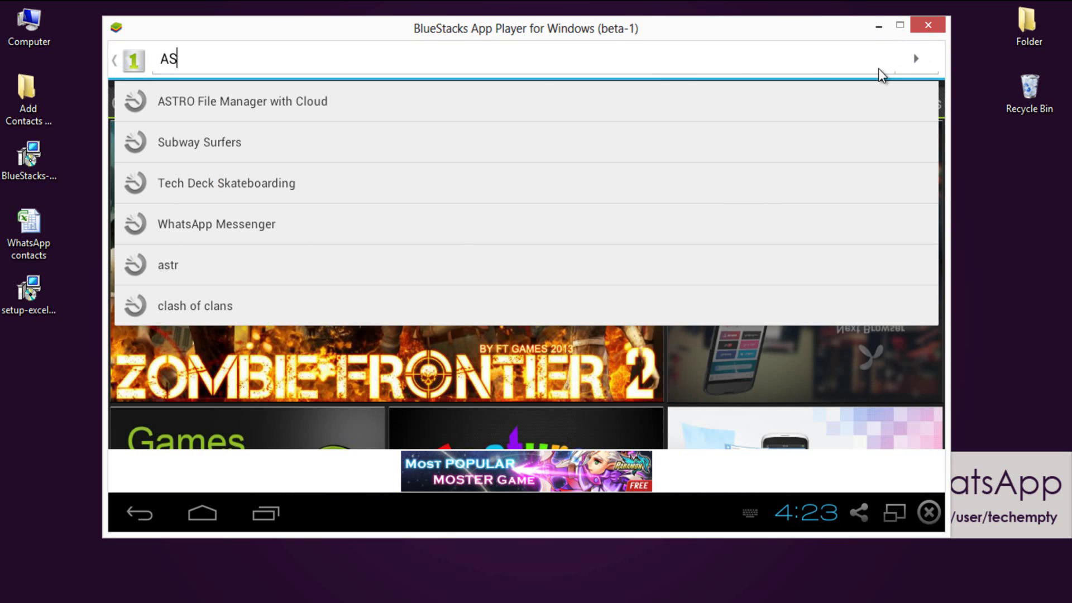
{"action": "left_click", "coordinate": [288, 107]}
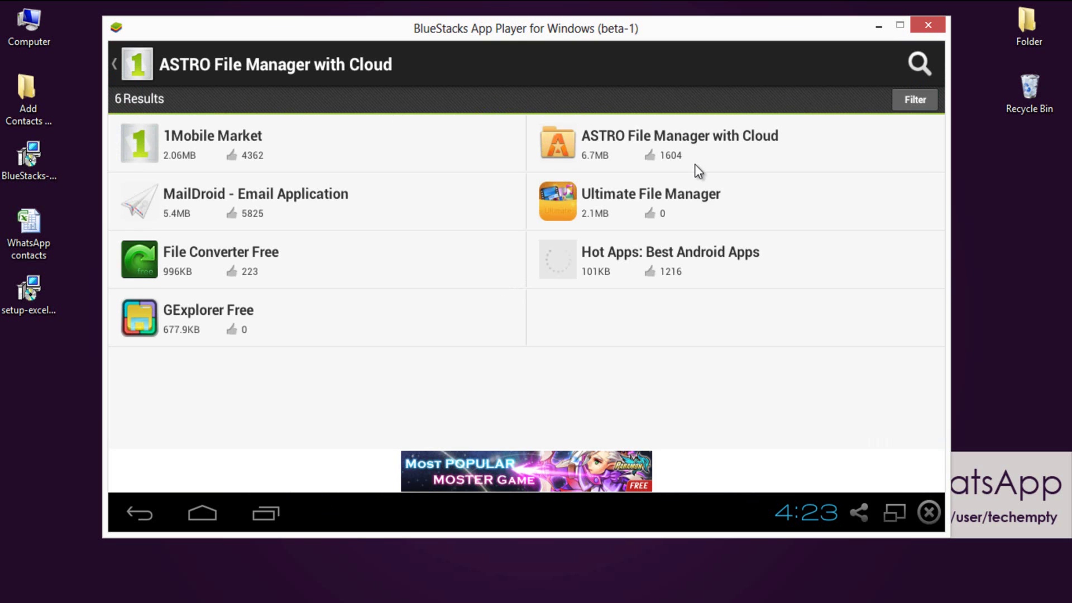
{"action": "left_click", "coordinate": [691, 146]}
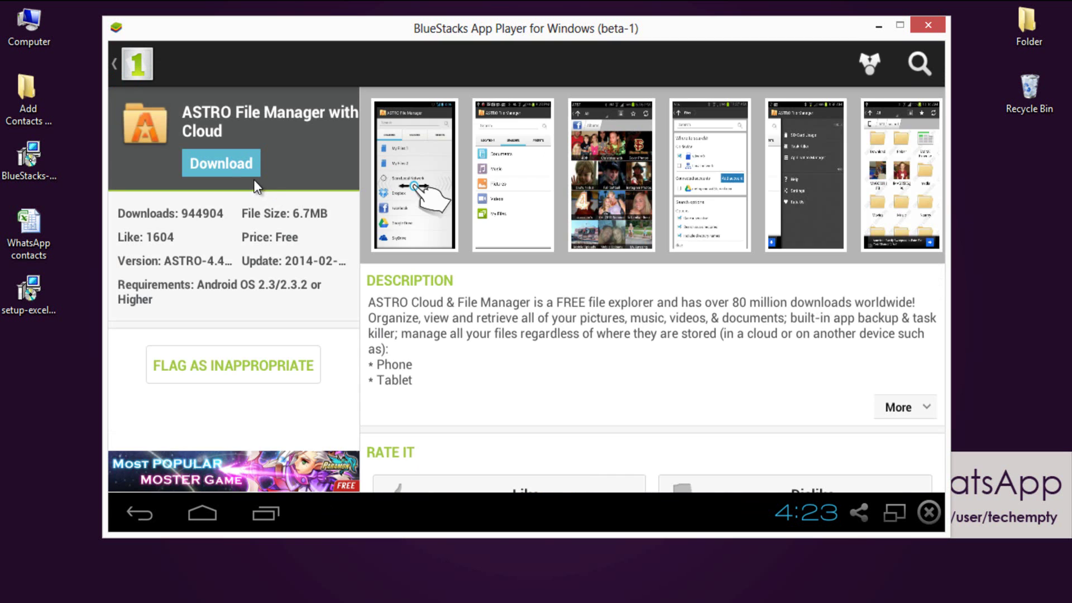
{"action": "left_click", "coordinate": [237, 169]}
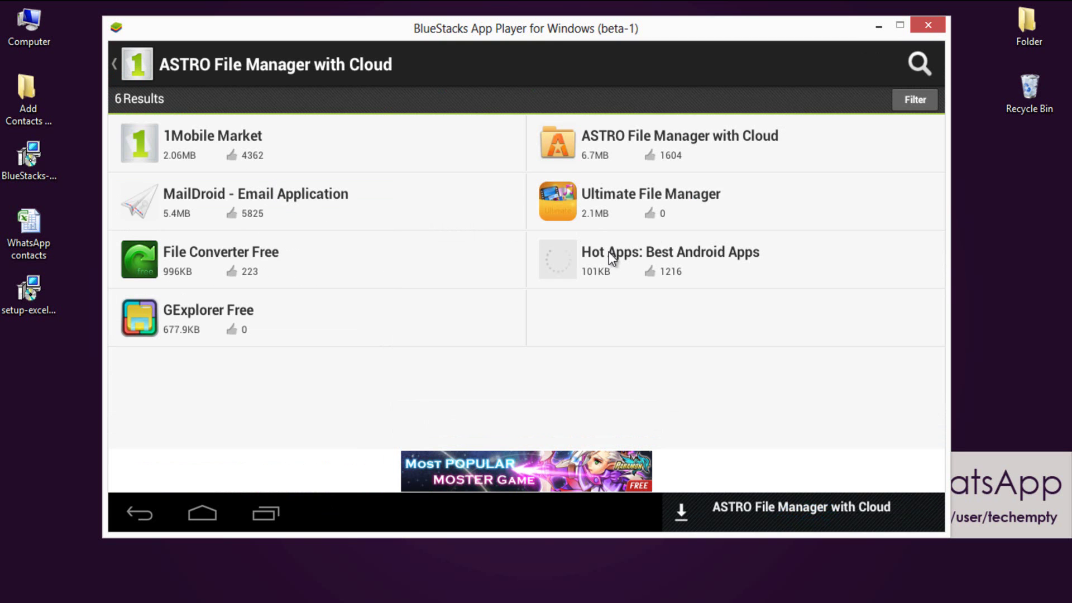
- Check the ASTRO File Manager download notification and view the app in the list of all apps
{"action": "left_click", "coordinate": [743, 518]}
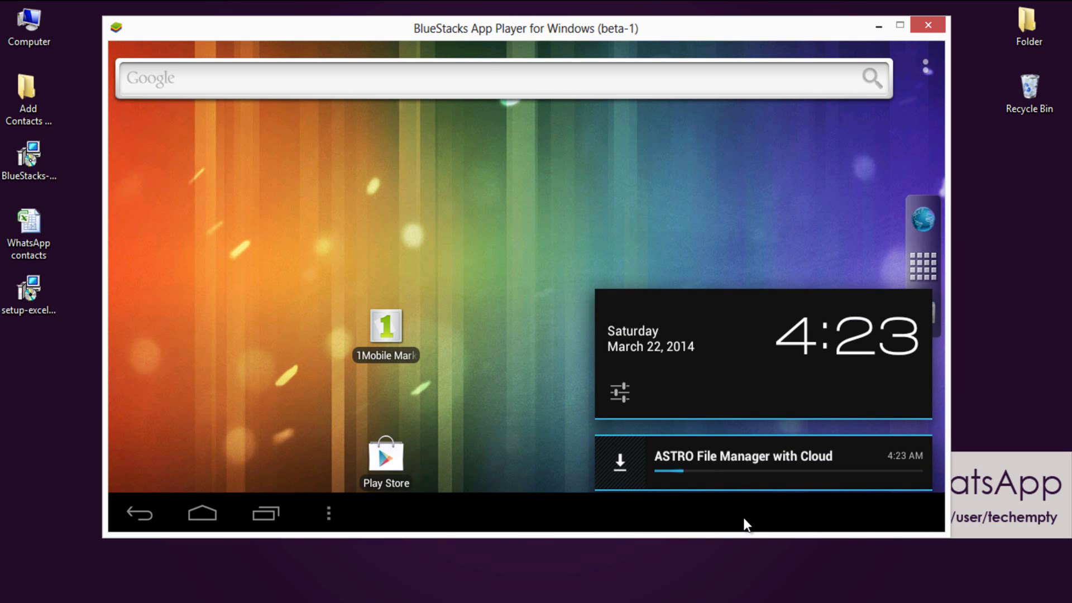
{"action": "left_click", "coordinate": [744, 518]}
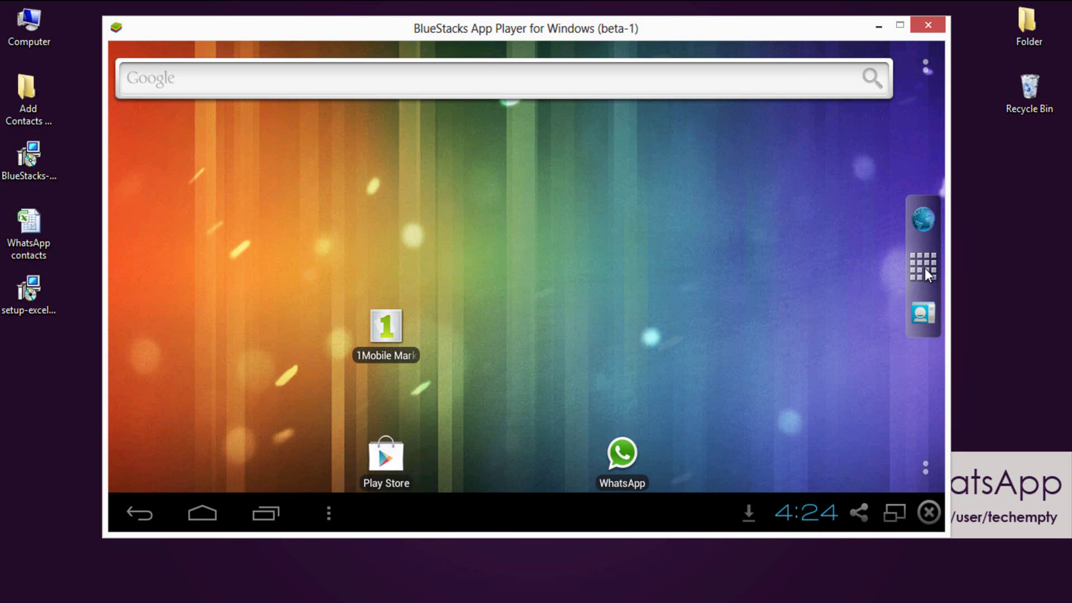
{"action": "left_click", "coordinate": [924, 268]}
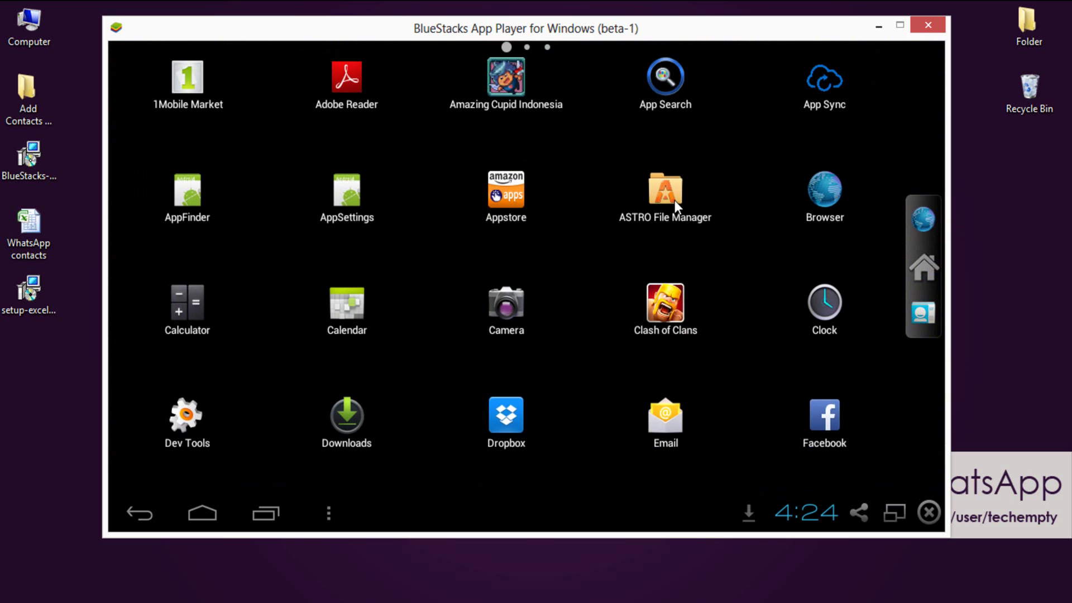
{"action": "left_click", "coordinate": [934, 262]}
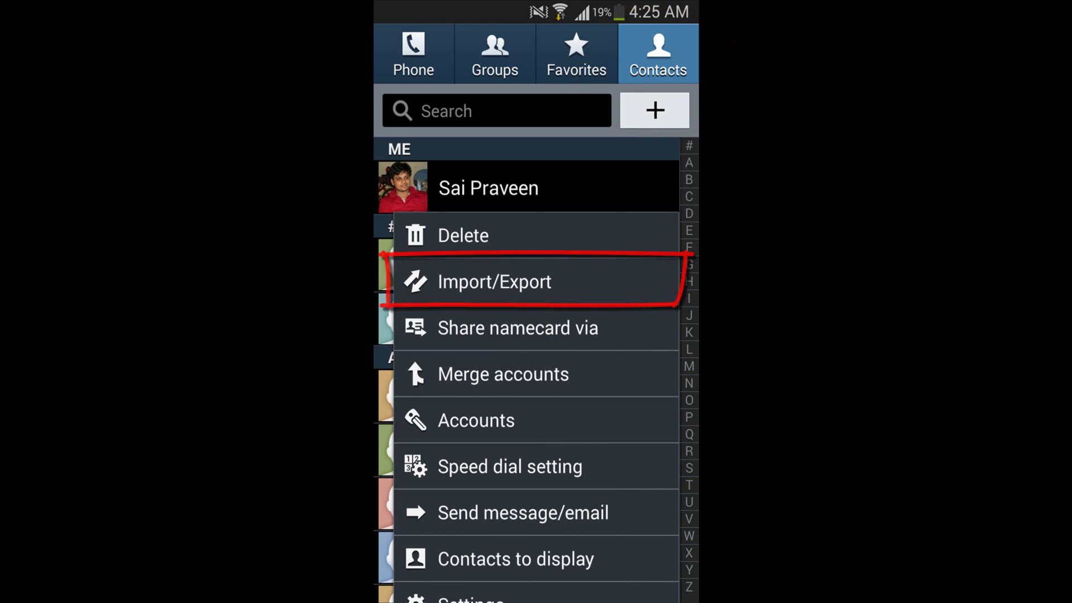
- Open the import/export options for the phone's contacts
{"action": "left_click", "coordinate": [494, 282]}
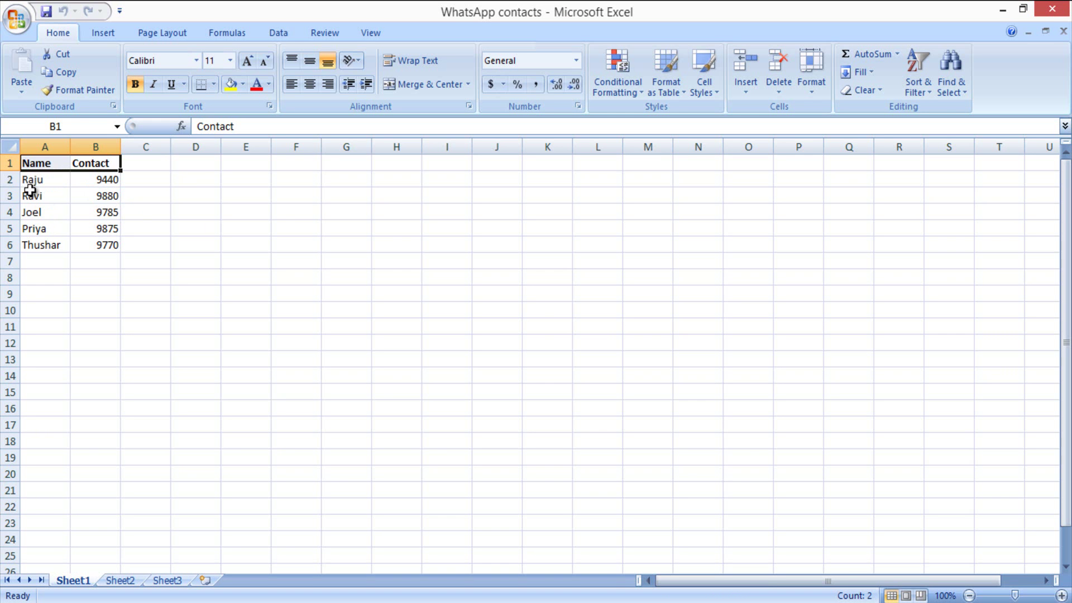
{"action": "left_click_drag", "start_coordinate": [31, 184], "coordinate": [35, 241]}
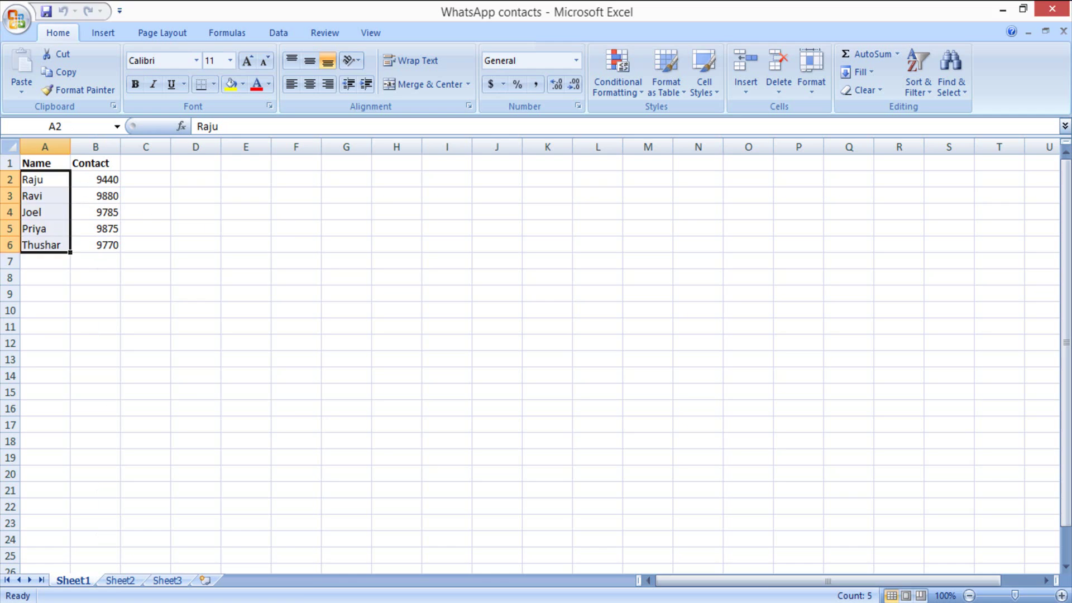
{"action": "key", "text": "alt+Tab"}
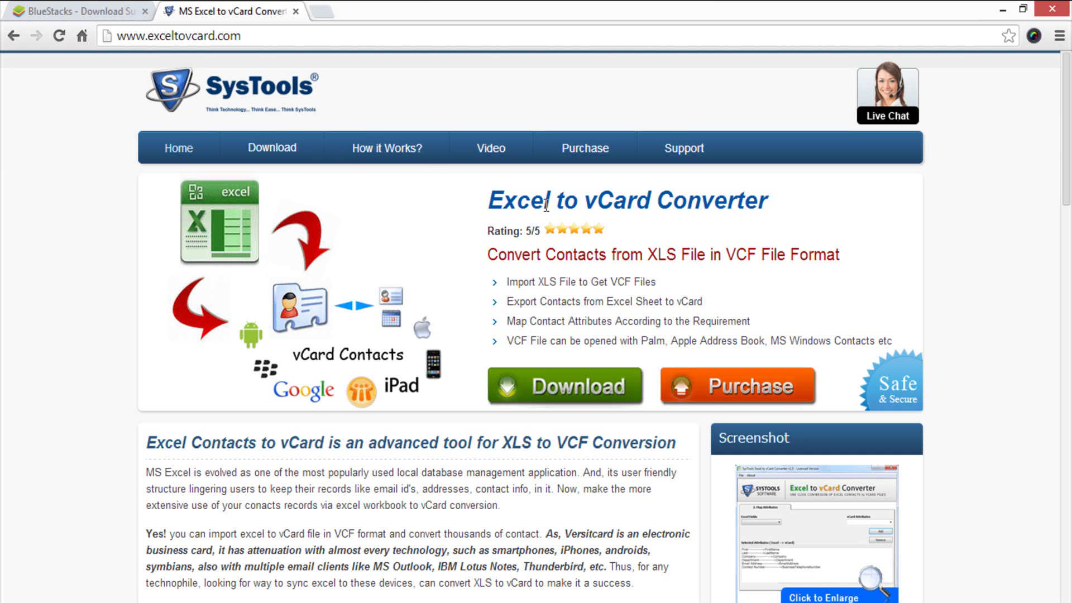
{"action": "left_click_drag", "start_coordinate": [490, 199], "coordinate": [789, 203]}
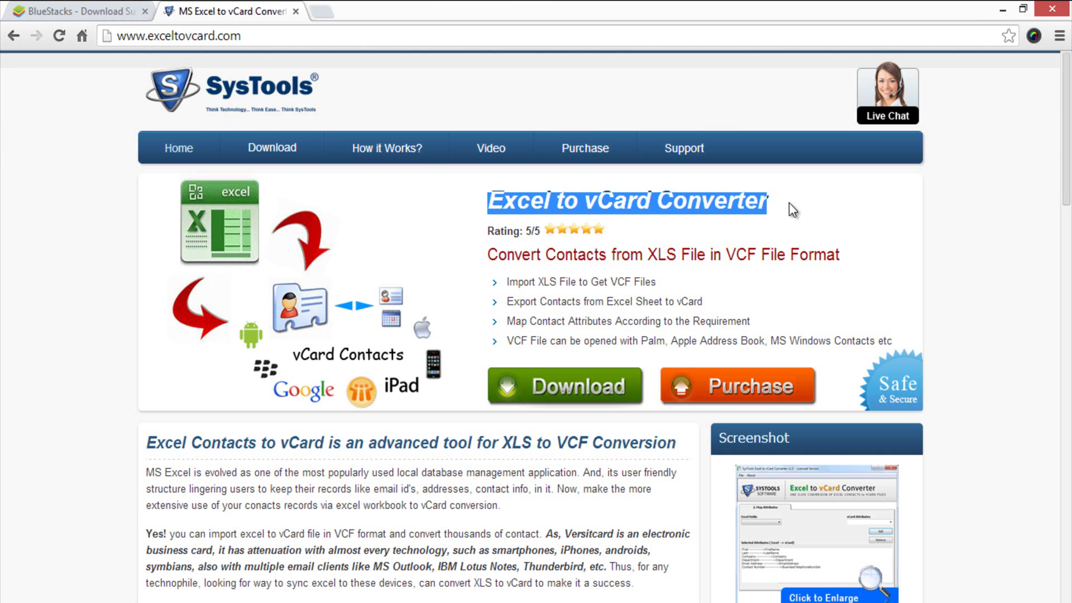
{"action": "left_click", "coordinate": [793, 210]}
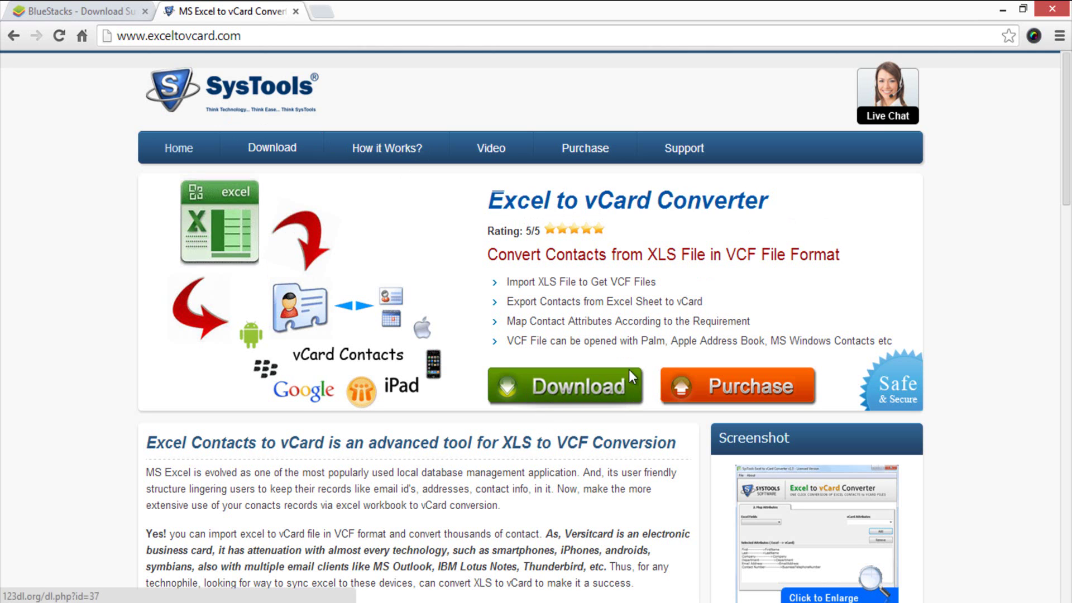
{"action": "left_click", "coordinate": [1003, 9]}
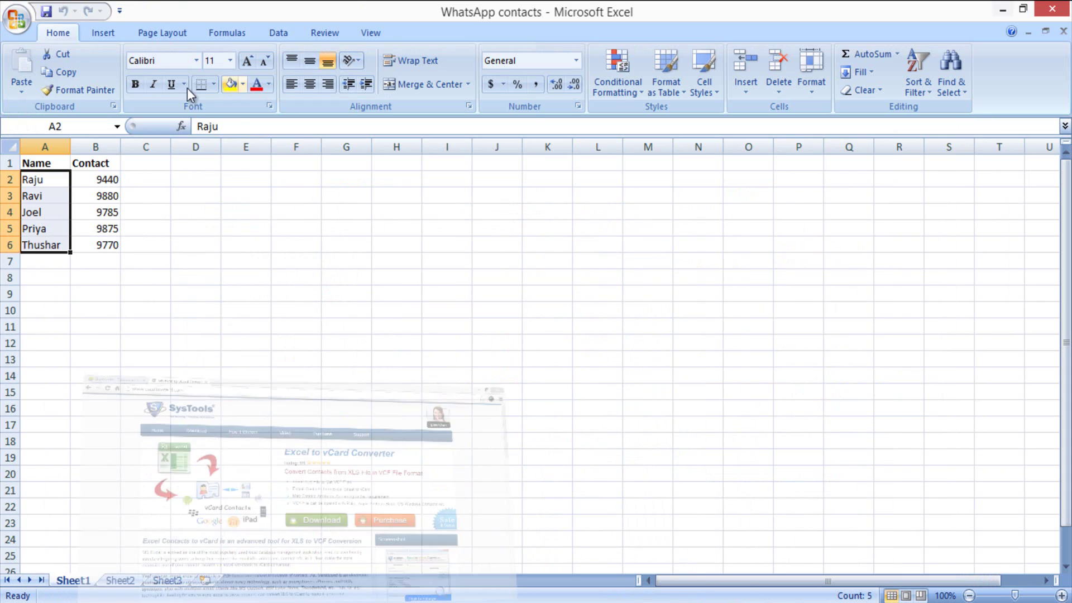
- Save a copy of the WhatsApp contacts workbook to the Desktop in Excel 97-2003 Workbook format and minimize it
{"action": "left_click", "coordinate": [29, 20]}
{"action": "left_click", "coordinate": [37, 167]}
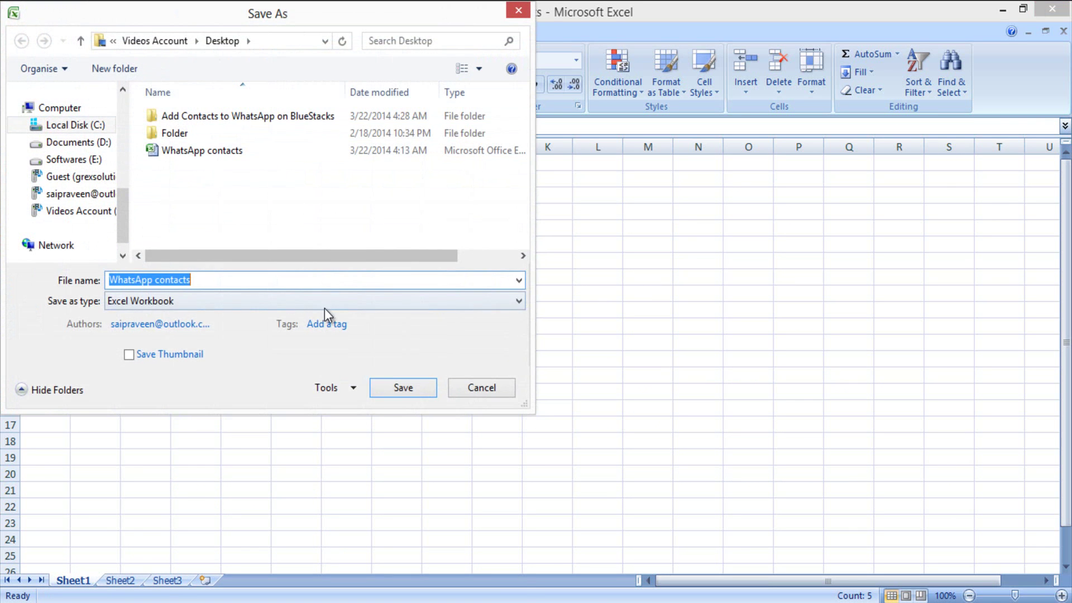
{"action": "left_click", "coordinate": [342, 306]}
{"action": "left_click", "coordinate": [188, 355]}
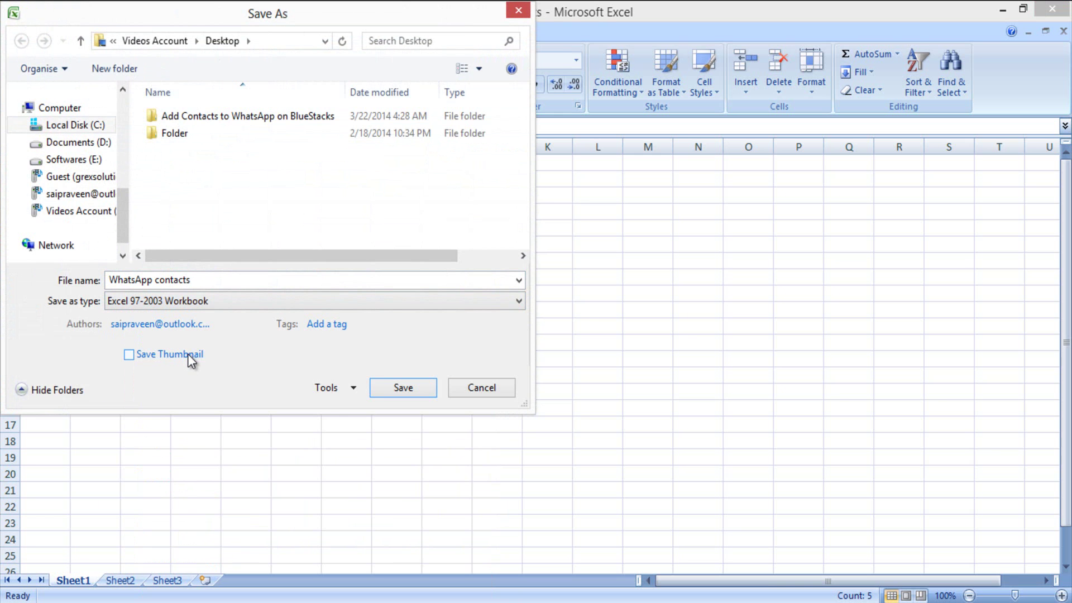
{"action": "left_click", "coordinate": [385, 381]}
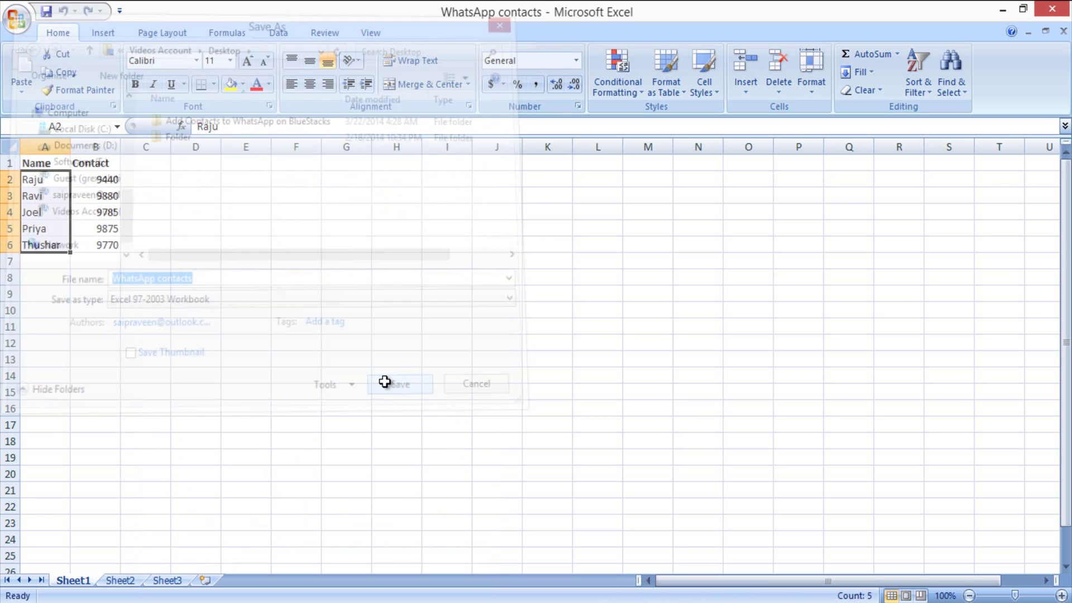
{"action": "left_click", "coordinate": [999, 11]}
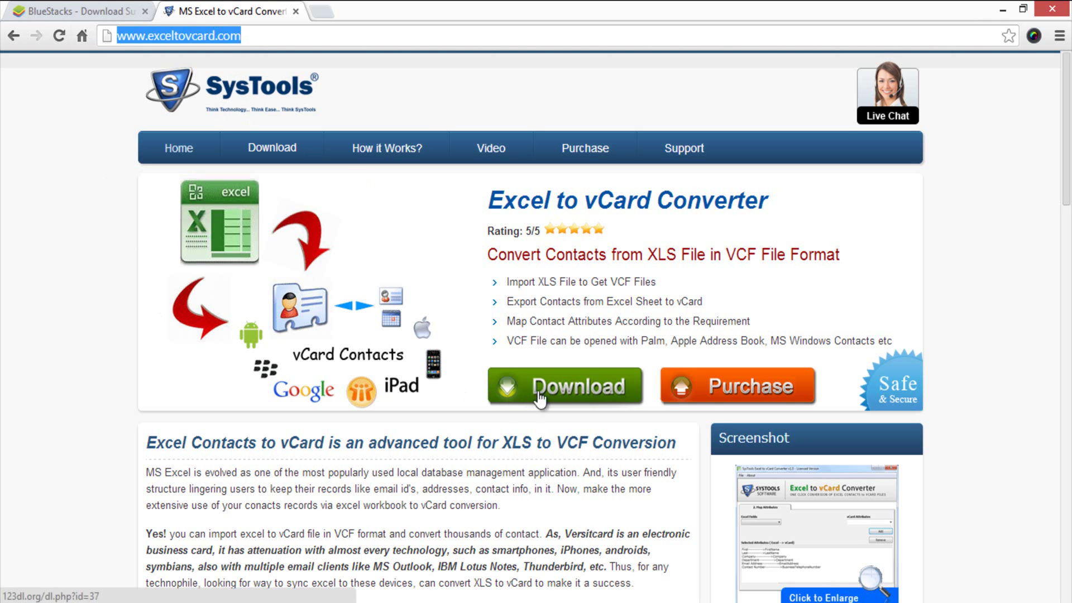
- Switch to SysTools Excel to vCard Converter and load the WhatsApp contacts .xls file from the Desktop
{"action": "left_click", "coordinate": [1003, 12]}
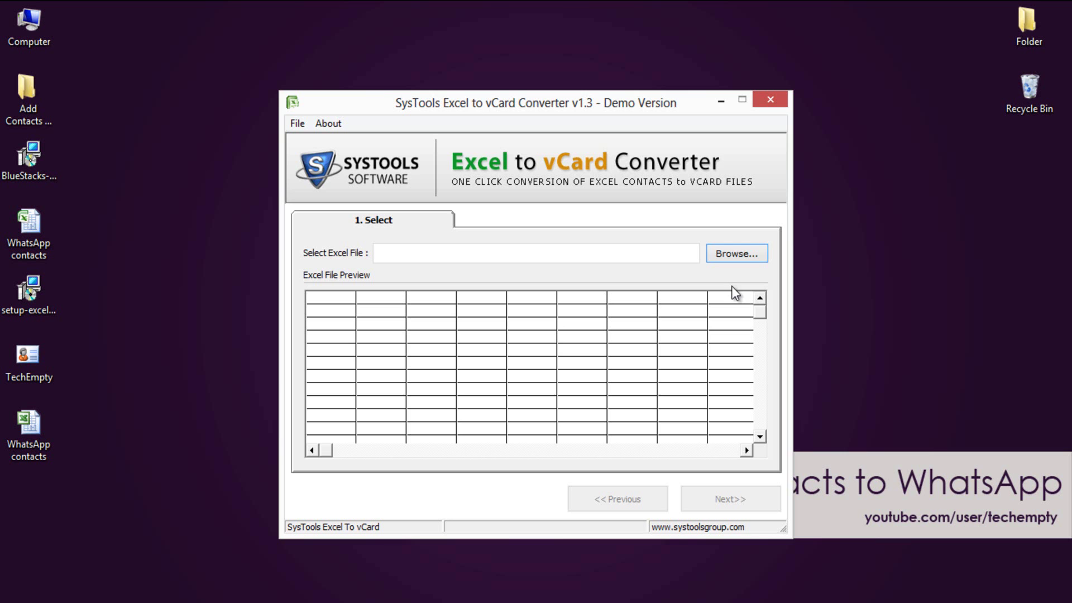
{"action": "left_click", "coordinate": [725, 258]}
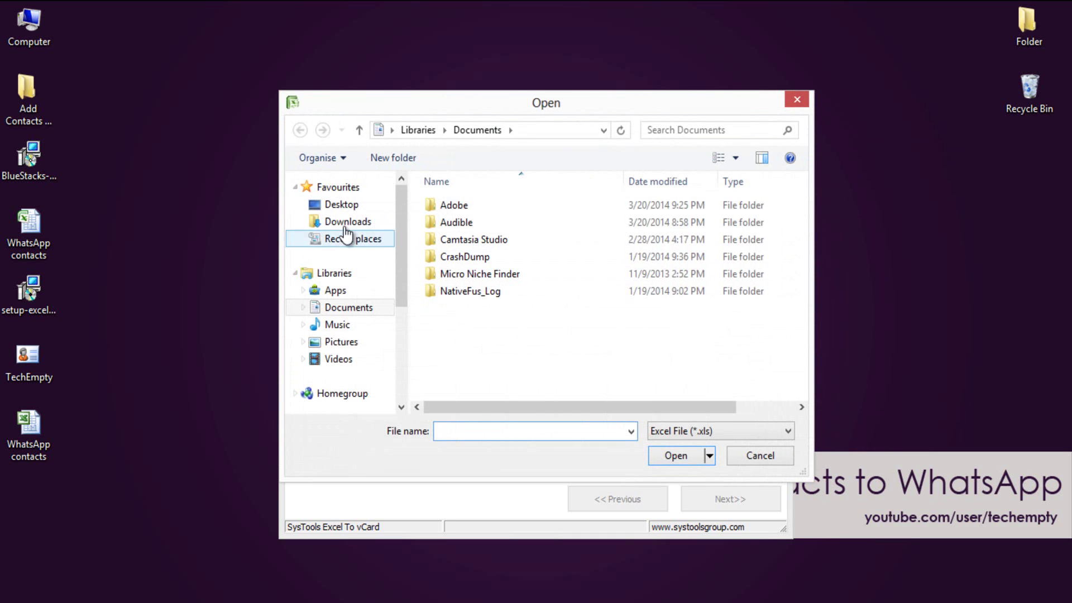
{"action": "left_click", "coordinate": [342, 206]}
{"action": "scroll", "coordinate": [623, 319], "scroll_direction": "down", "scroll_amount": 2}
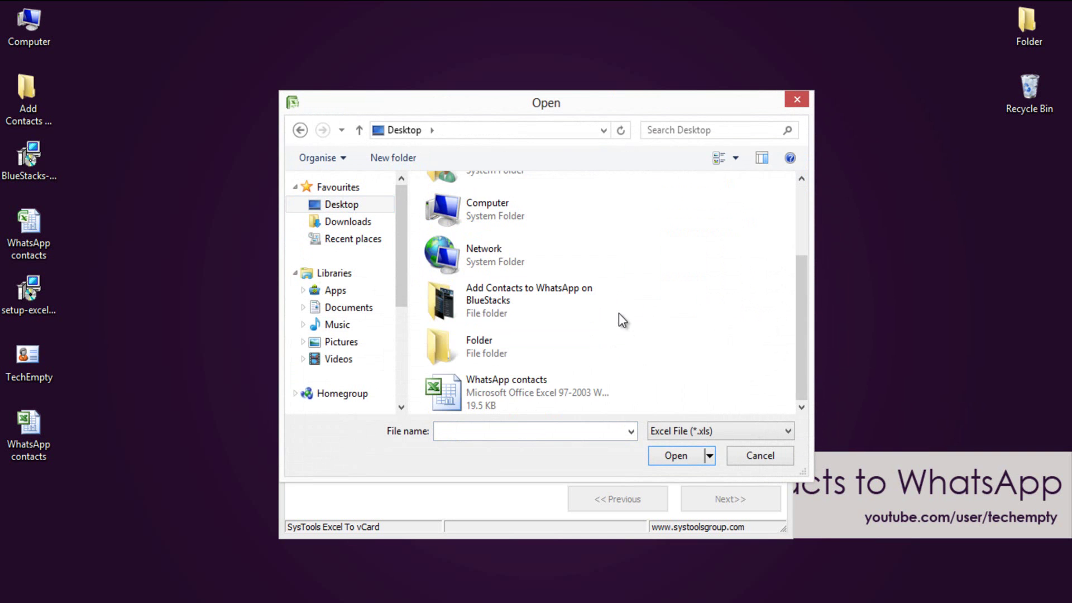
{"action": "double_click", "coordinate": [525, 386]}
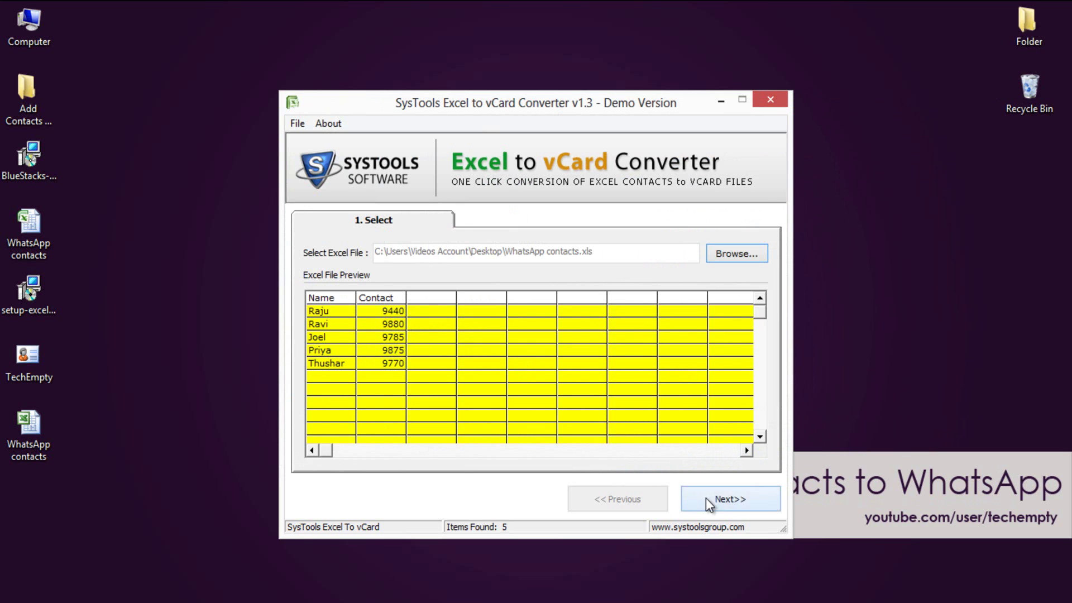
- Proceed to attribute mapping and map the Excel field Name to the vCard attribute FirstName
{"action": "left_click", "coordinate": [706, 499]}
{"action": "left_click", "coordinate": [370, 267]}
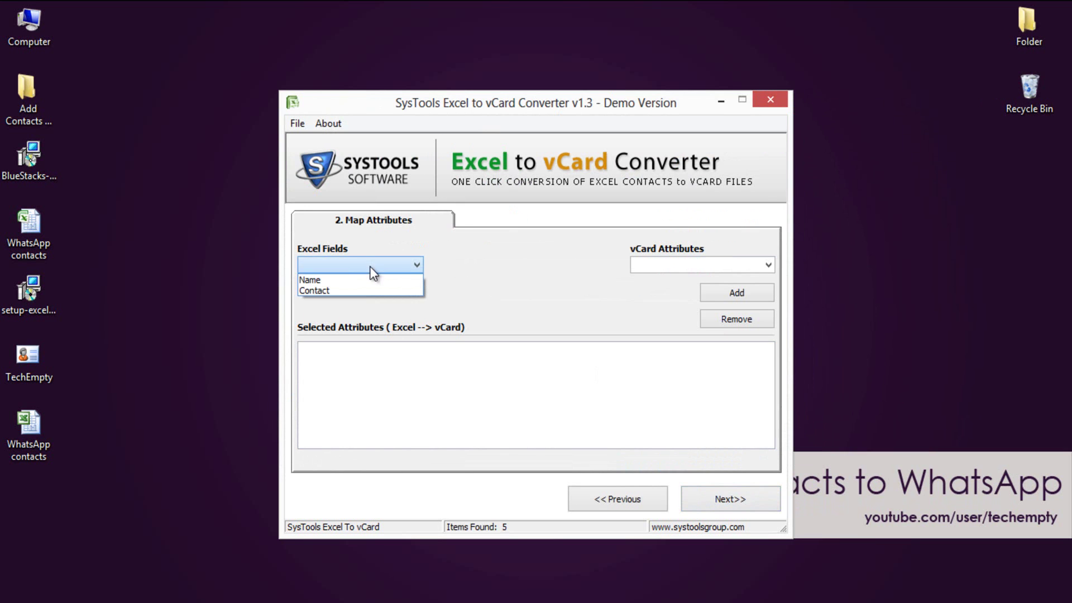
{"action": "left_click", "coordinate": [373, 275]}
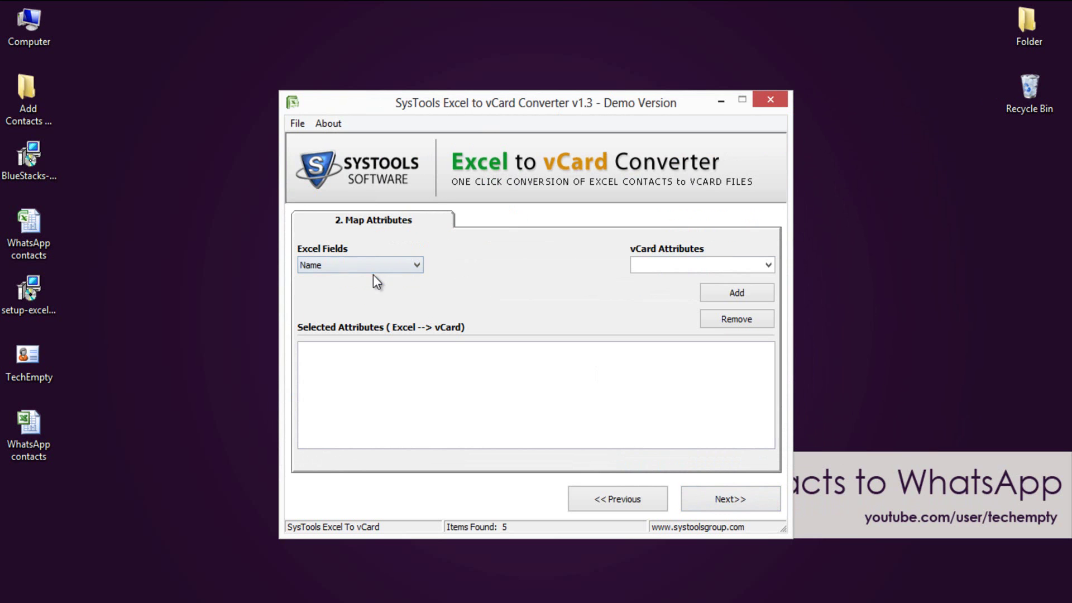
{"action": "left_click", "coordinate": [766, 265]}
{"action": "left_click", "coordinate": [738, 278]}
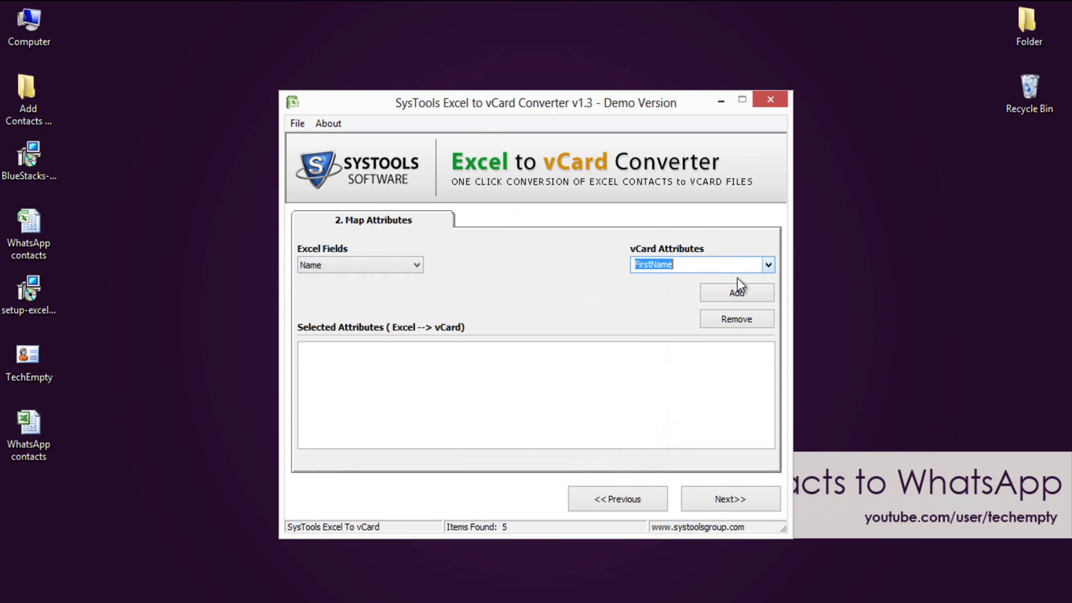
{"action": "left_click", "coordinate": [737, 291]}
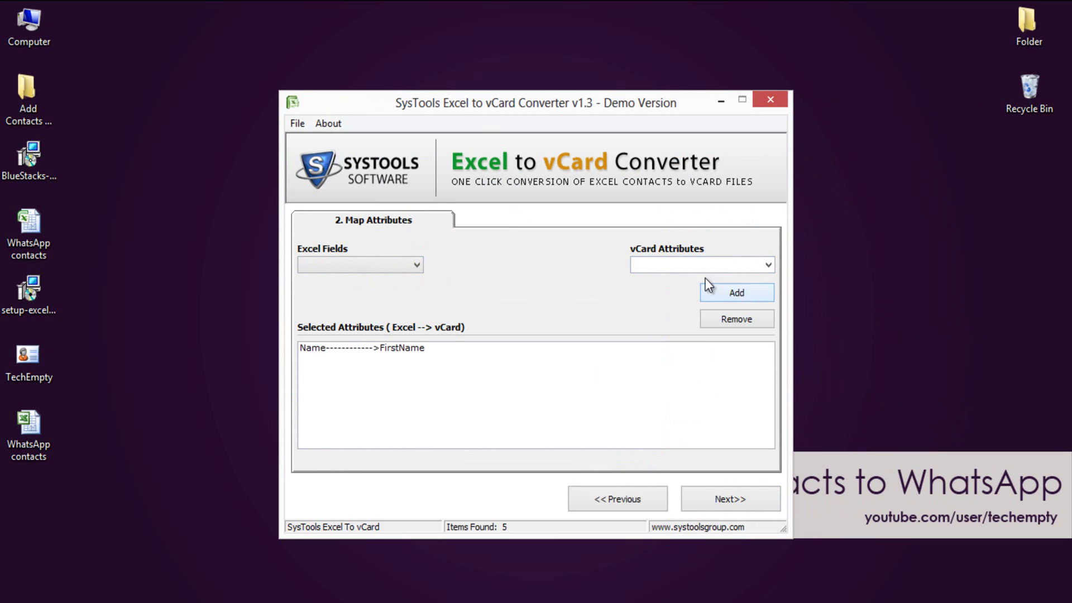
- Map the Excel field Contact to the vCard attribute MobileNumber
{"action": "left_click", "coordinate": [401, 260]}
{"action": "left_click", "coordinate": [395, 279]}
{"action": "left_click", "coordinate": [768, 264]}
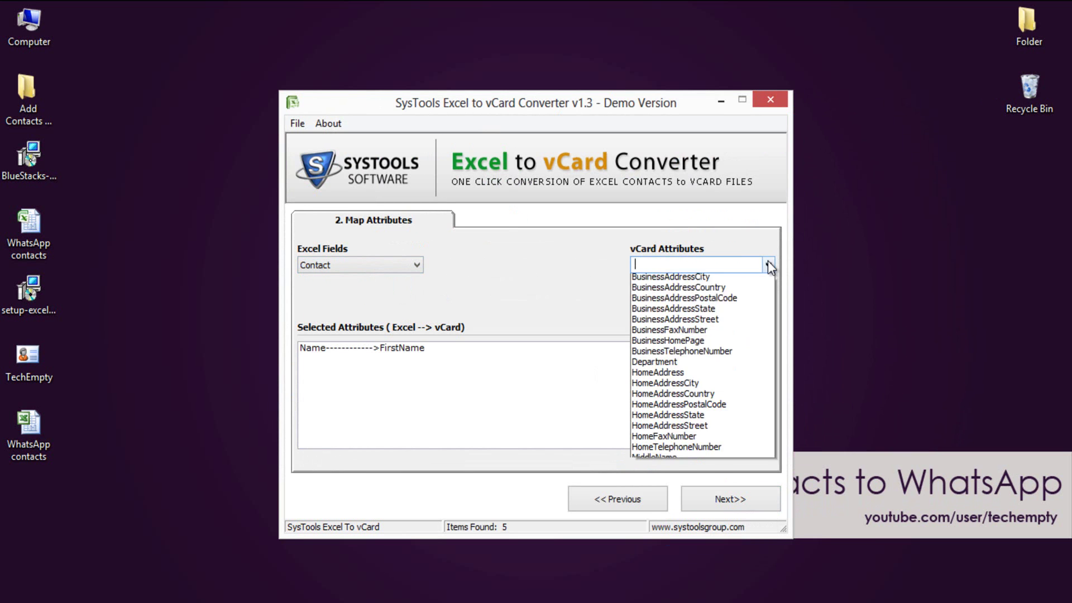
{"action": "left_click", "coordinate": [681, 532]}
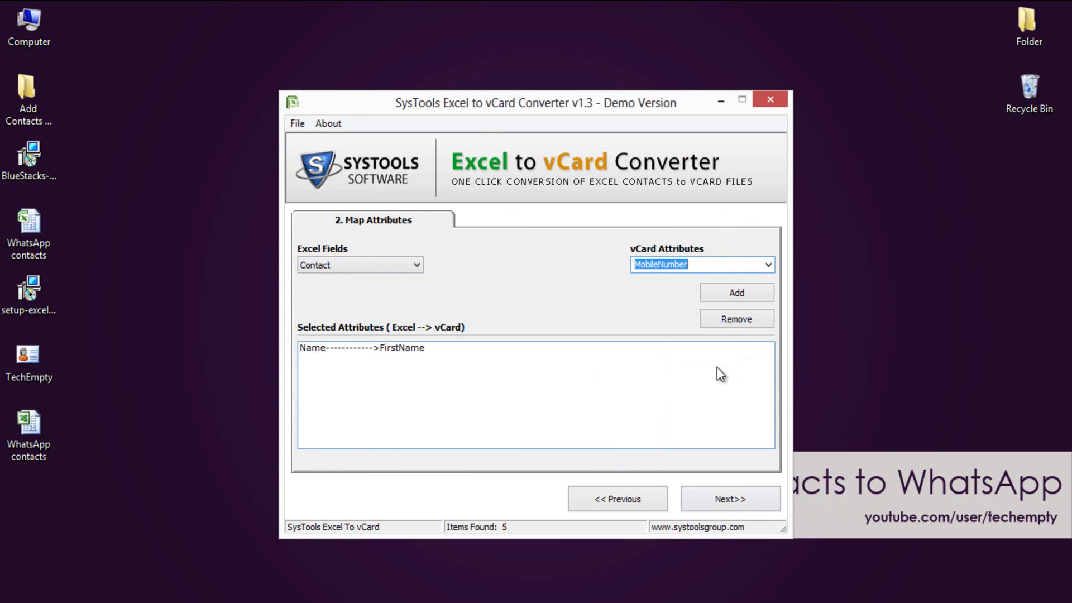
{"action": "left_click", "coordinate": [733, 294]}
- Convert the mapped contacts to vCard files with the Desktop as destination, and close the converter
{"action": "left_click", "coordinate": [699, 497]}
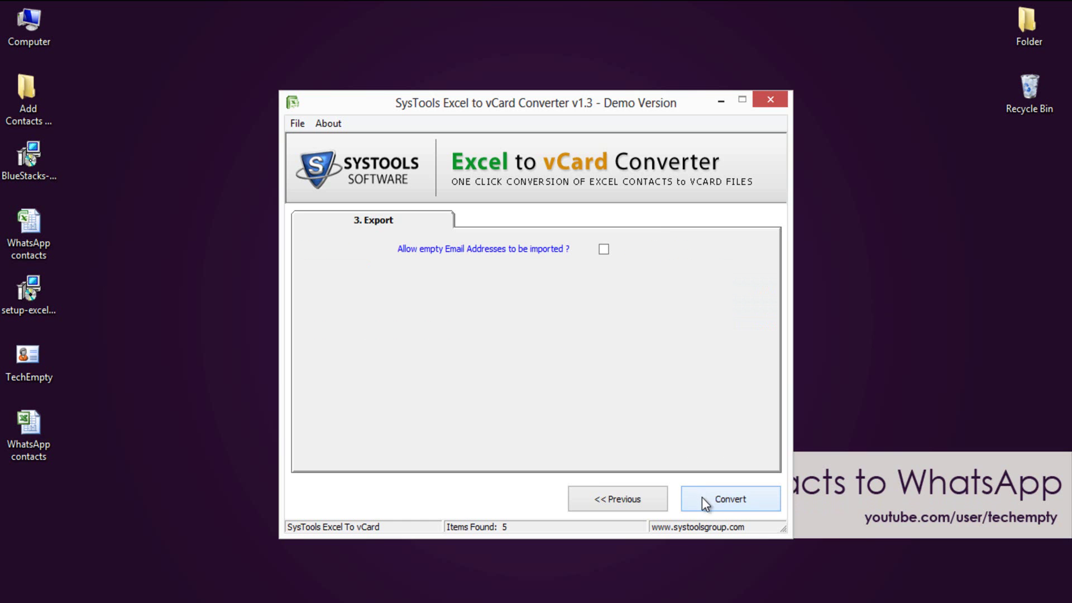
{"action": "left_click", "coordinate": [702, 496]}
{"action": "left_click", "coordinate": [457, 231]}
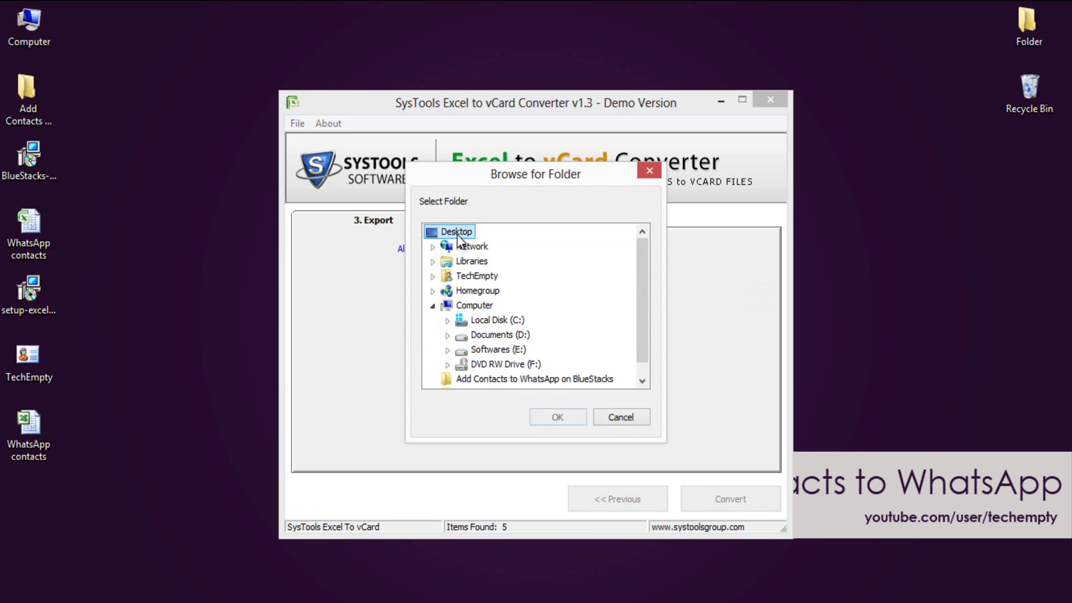
{"action": "left_click", "coordinate": [569, 410]}
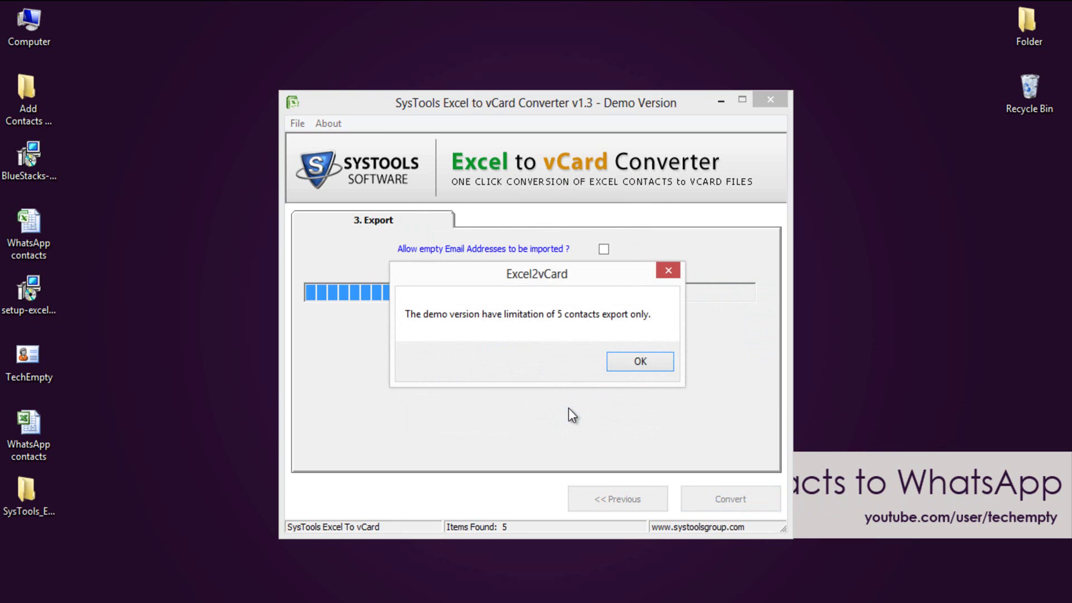
{"action": "left_click", "coordinate": [624, 366]}
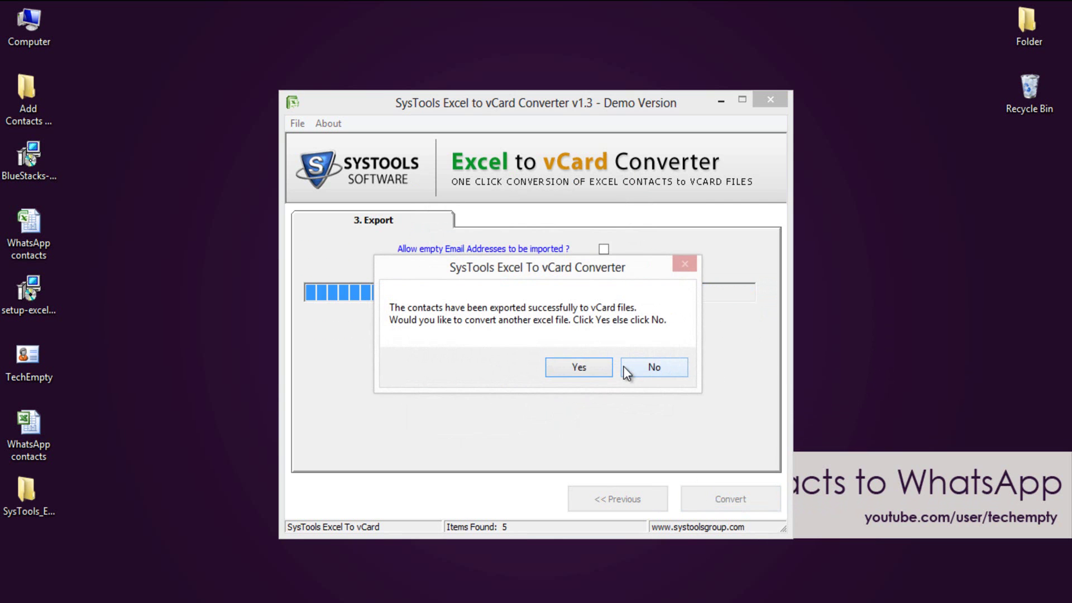
{"action": "left_click", "coordinate": [591, 370]}
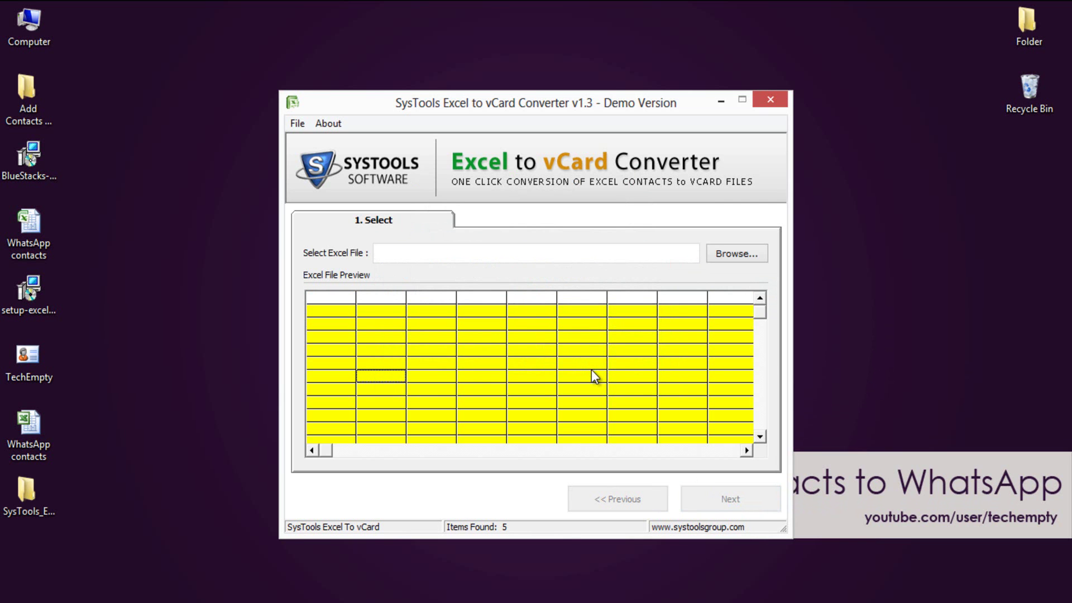
{"action": "left_click", "coordinate": [771, 101]}
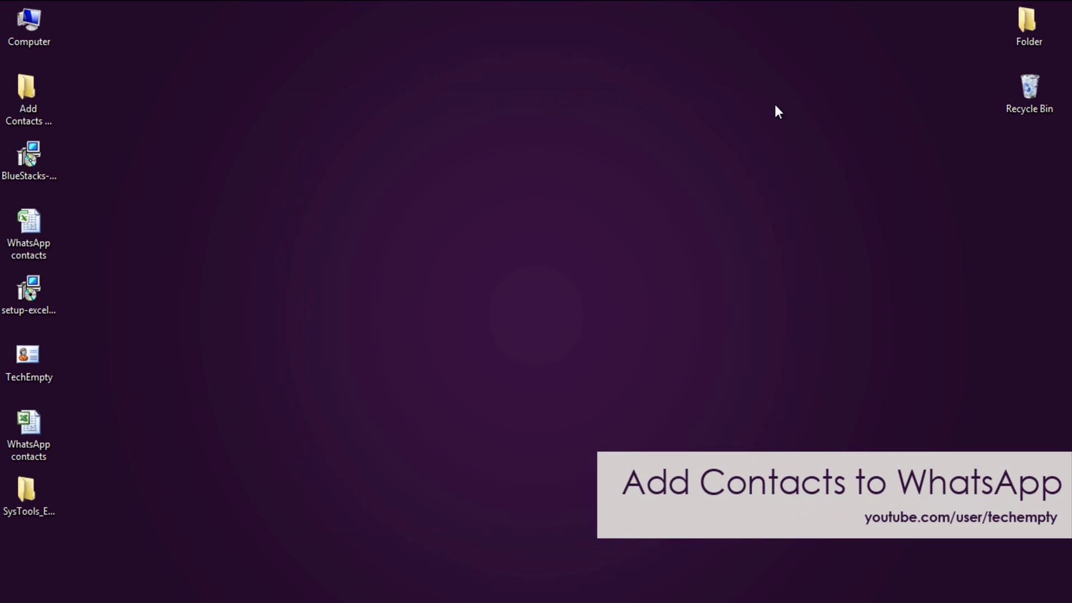
- Check the vCard files in the exported SysTools_Excel_vCard folder on the desktop and close the folder
{"action": "left_click", "coordinate": [44, 490]}
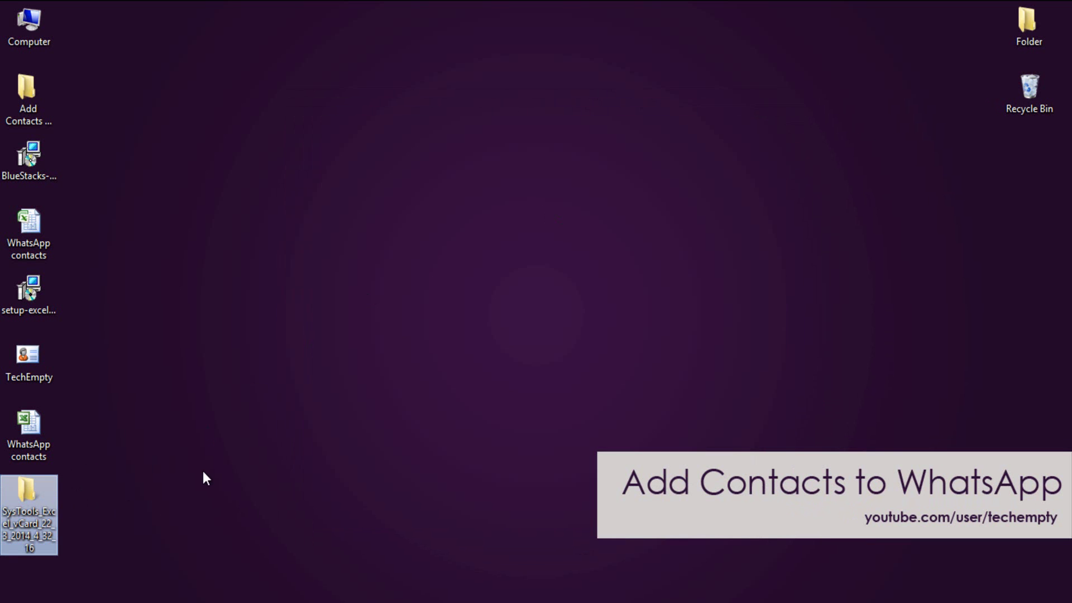
{"action": "double_click", "coordinate": [17, 519]}
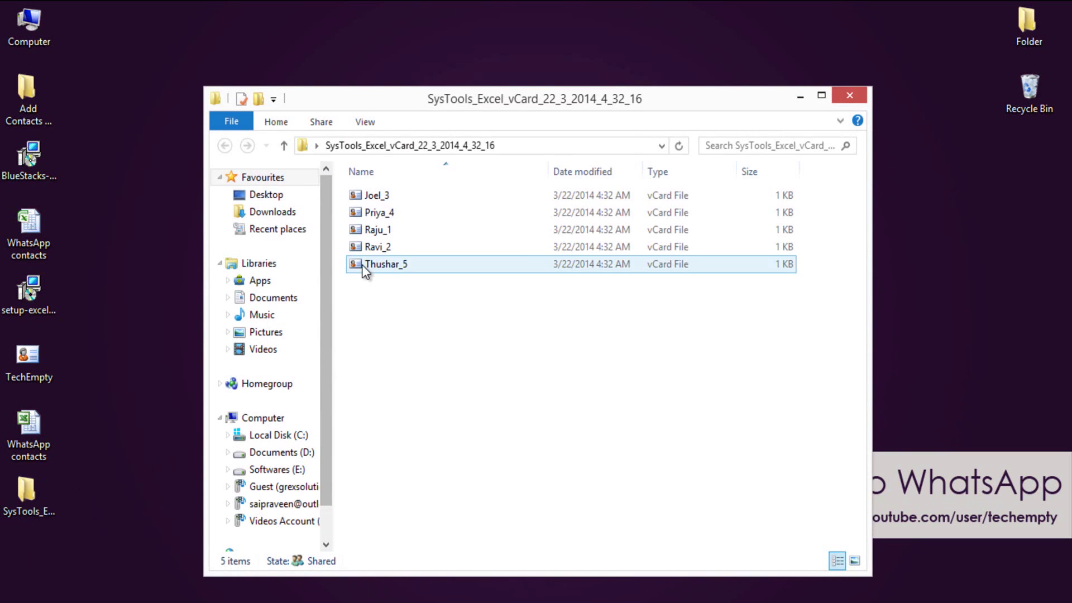
{"action": "left_click", "coordinate": [842, 89]}
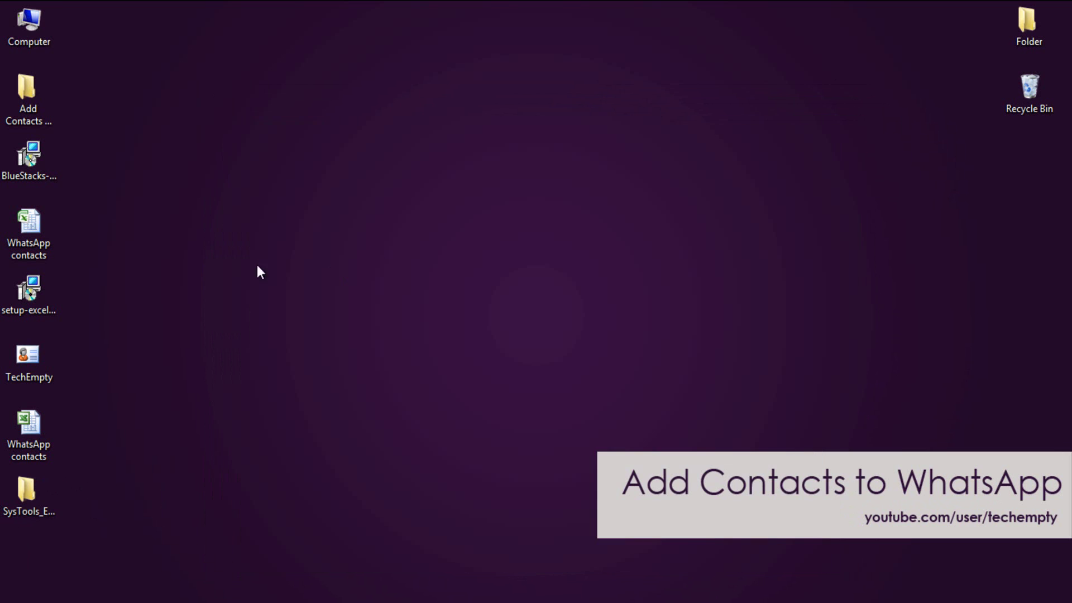
- Open Computer and set the folder options to show hidden files, folders and drives
{"action": "double_click", "coordinate": [44, 37]}
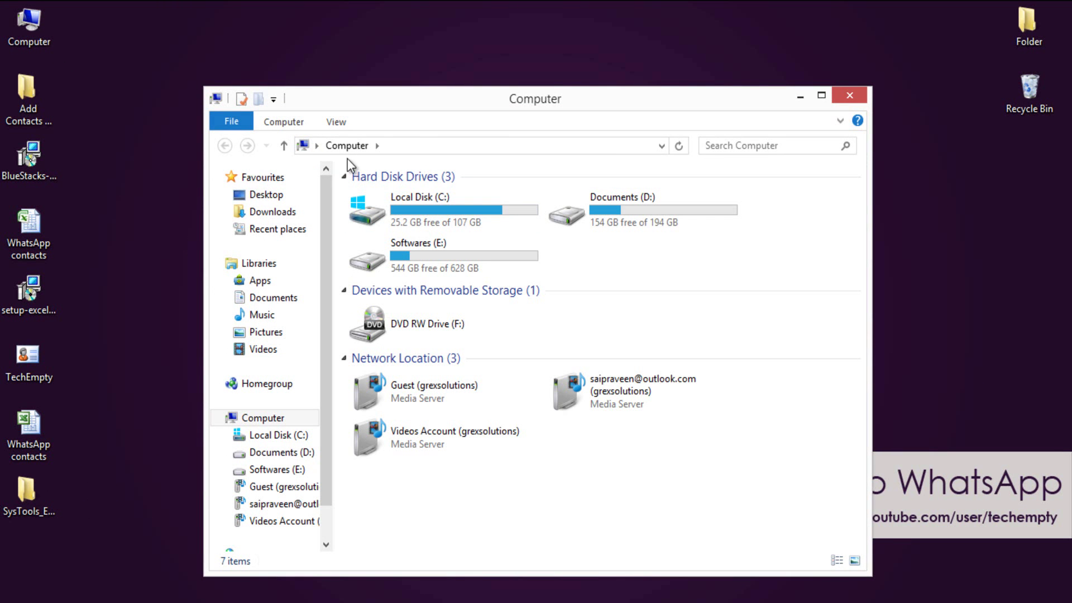
{"action": "left_click", "coordinate": [338, 123]}
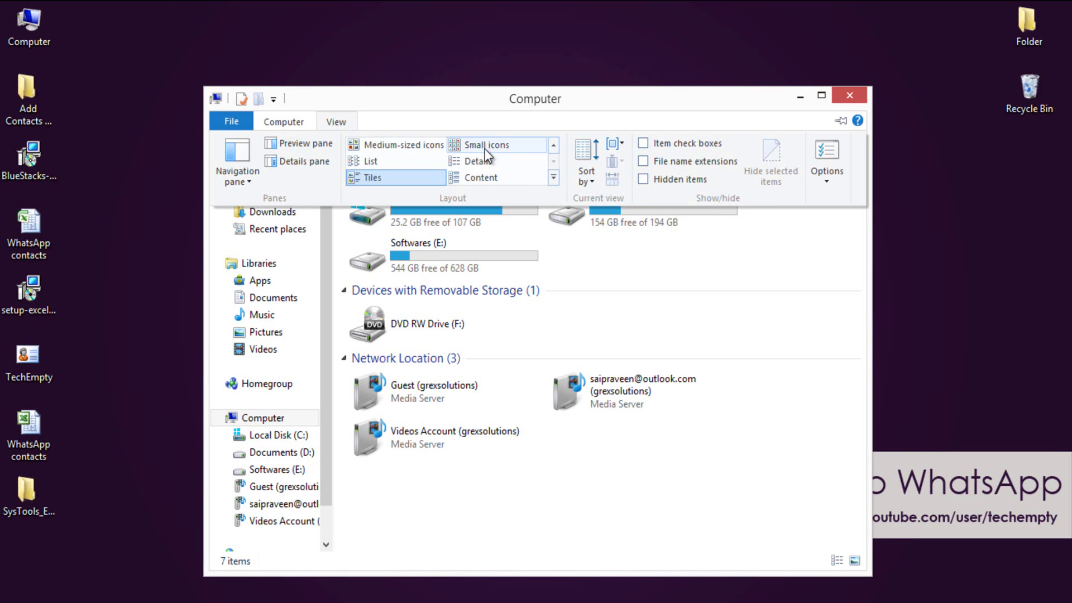
{"action": "left_click", "coordinate": [831, 178]}
{"action": "left_click", "coordinate": [832, 195]}
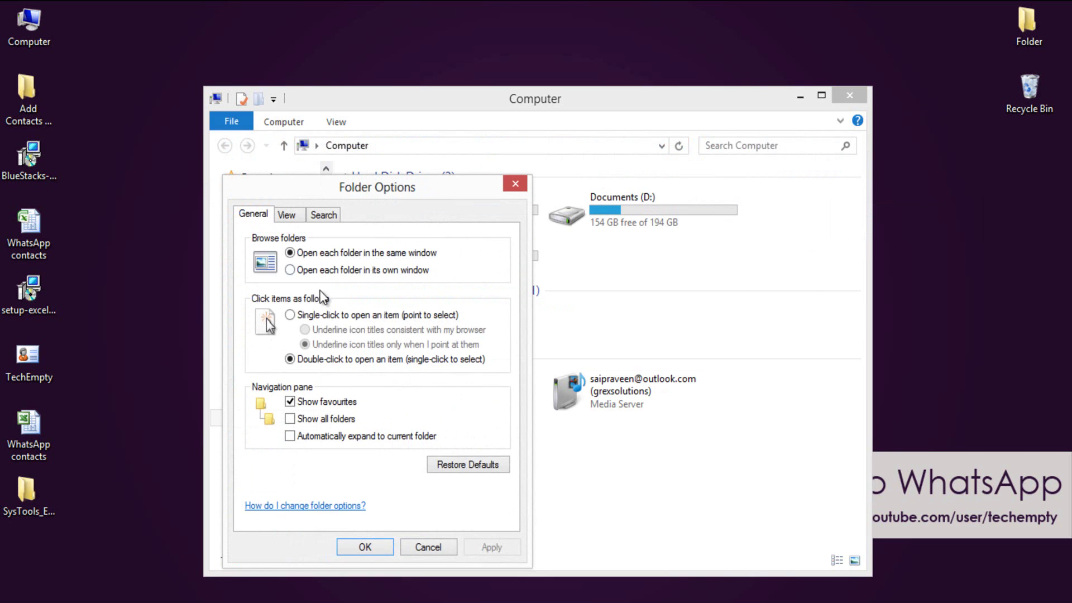
{"action": "left_click", "coordinate": [287, 216]}
{"action": "left_click", "coordinate": [304, 443]}
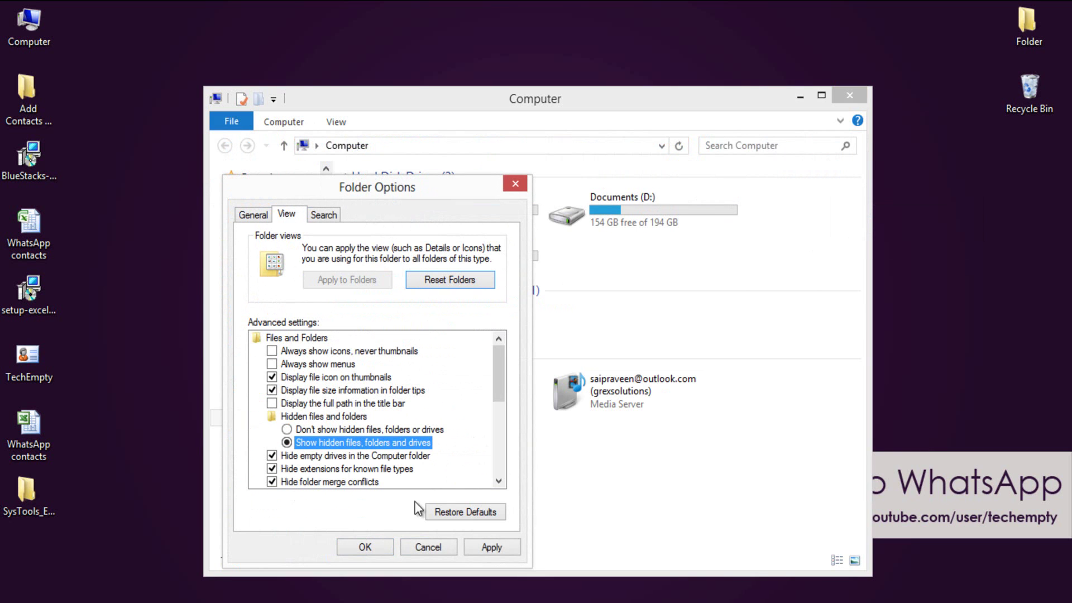
{"action": "left_click", "coordinate": [490, 548]}
{"action": "left_click", "coordinate": [389, 544]}
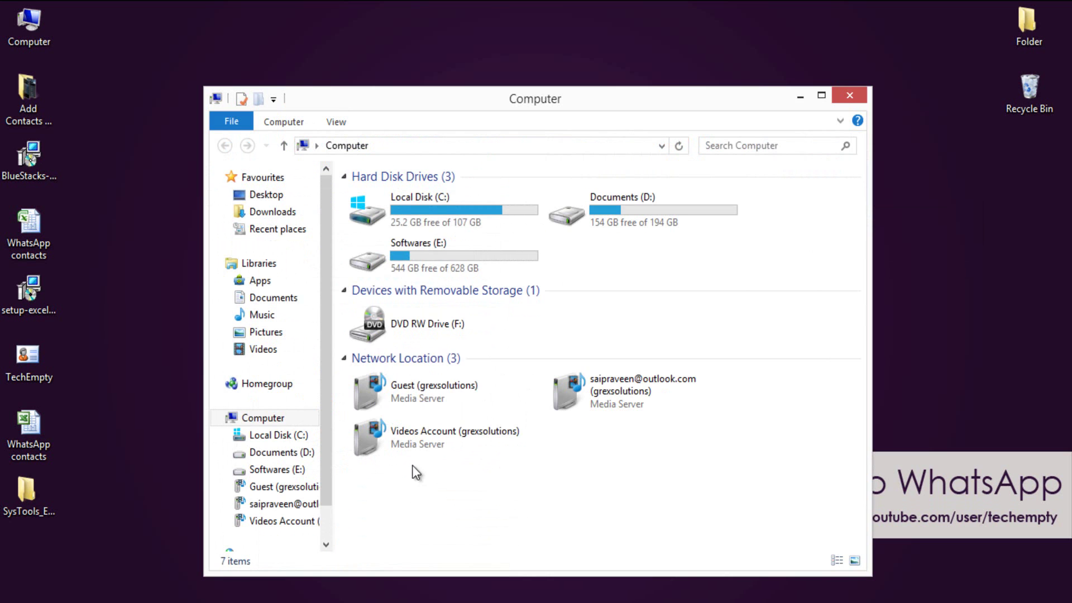
- Open the BlueStacks shared folder at Local Disk (C:) > ProgramData > BlueStacks > UserData > SharedFolder
{"action": "left_click", "coordinate": [443, 212]}
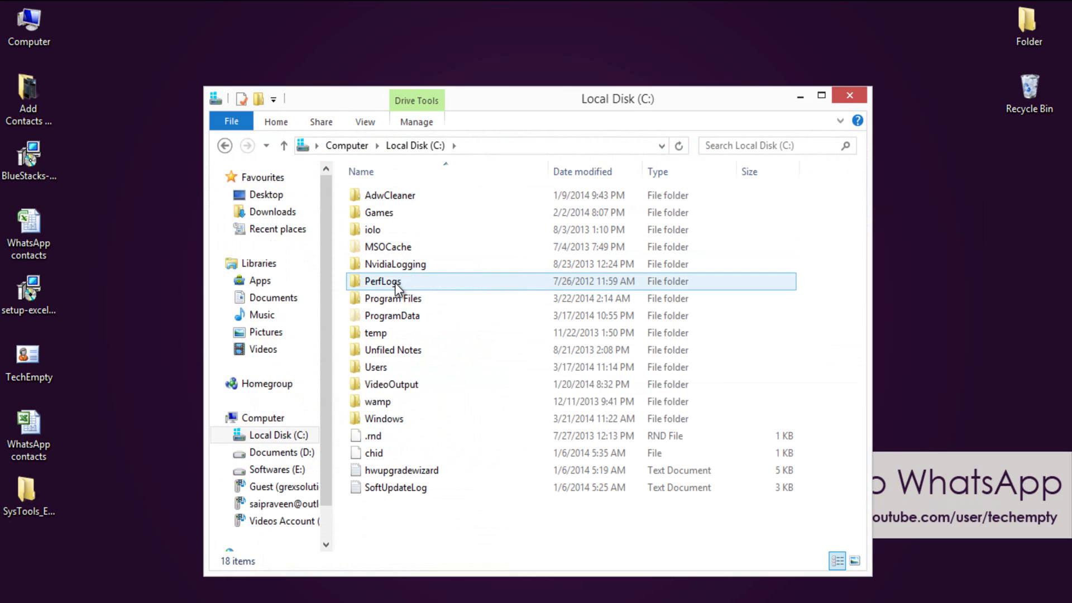
{"action": "double_click", "coordinate": [394, 320]}
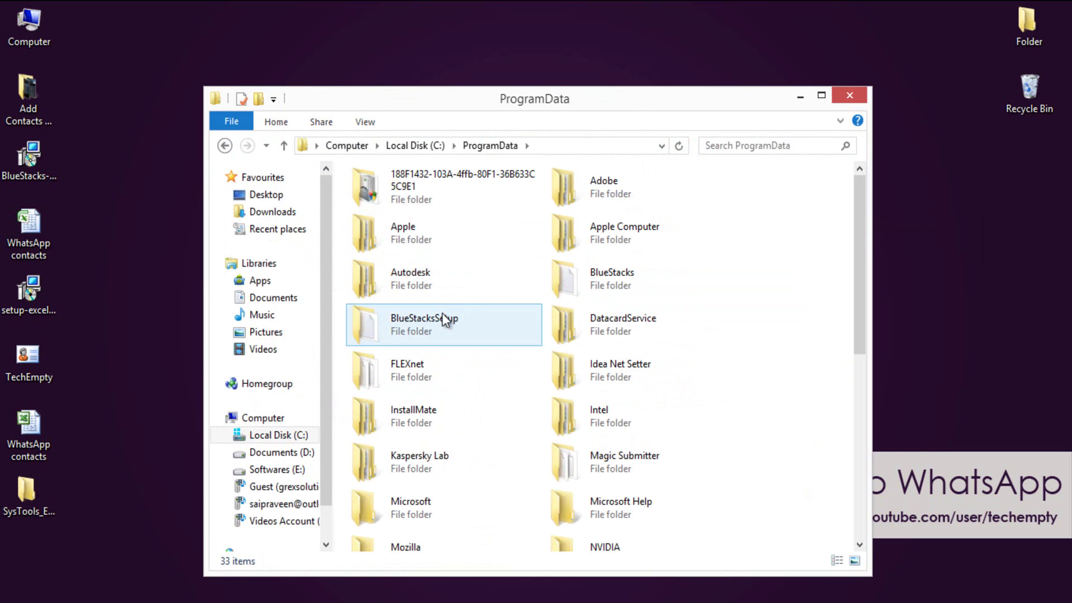
{"action": "double_click", "coordinate": [594, 282]}
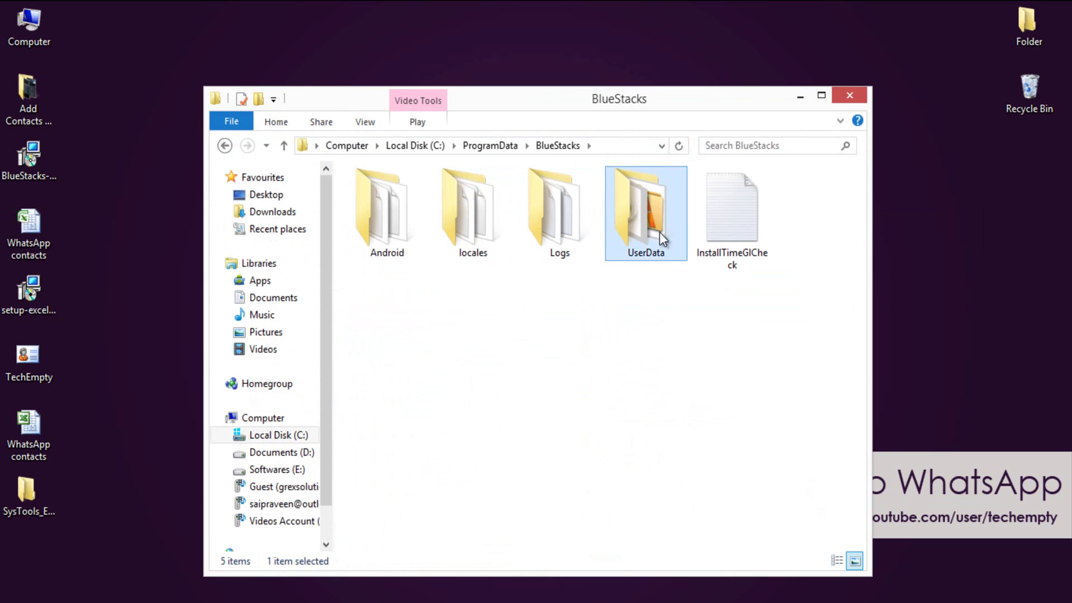
{"action": "double_click", "coordinate": [643, 212]}
{"action": "double_click", "coordinate": [427, 299]}
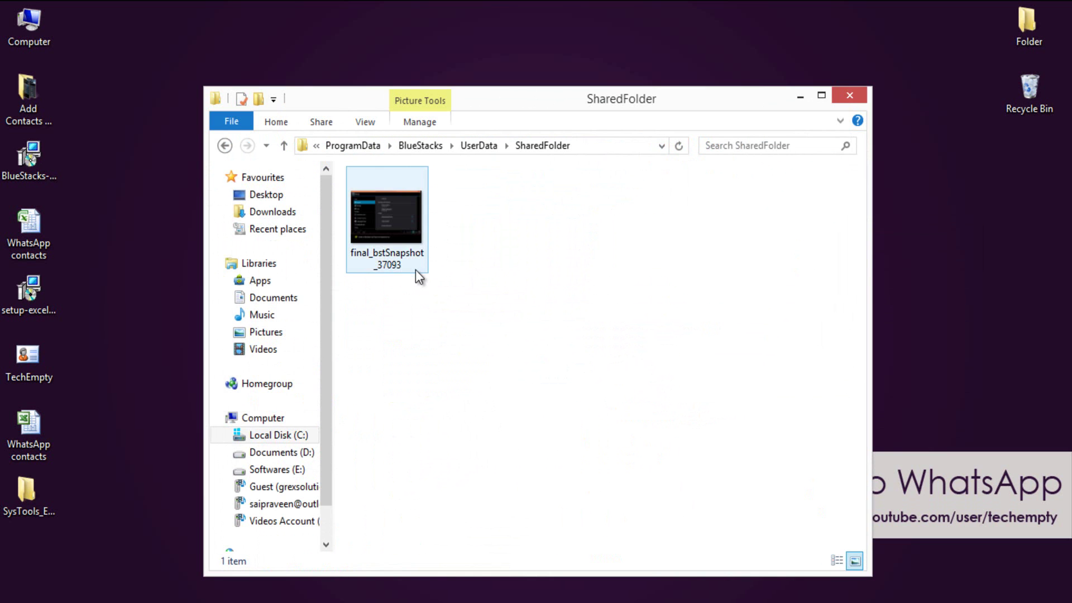
- Move all vCard files from the exported SysTools folder and the TechEmpty vCard from the desktop into SharedFolder
{"action": "double_click", "coordinate": [50, 486]}
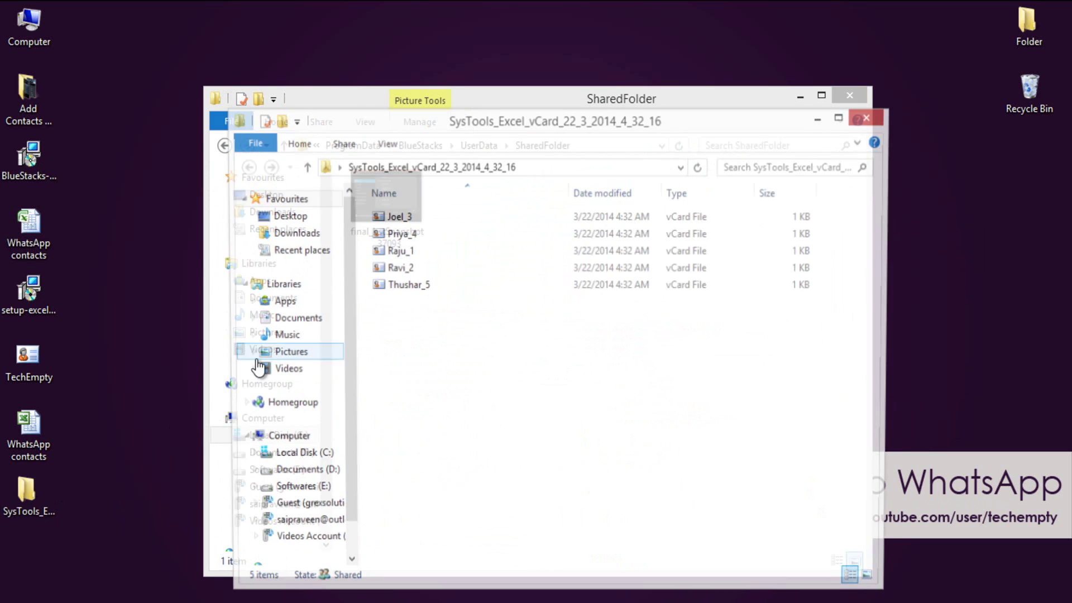
{"action": "left_click_drag", "start_coordinate": [429, 122], "coordinate": [583, 293]}
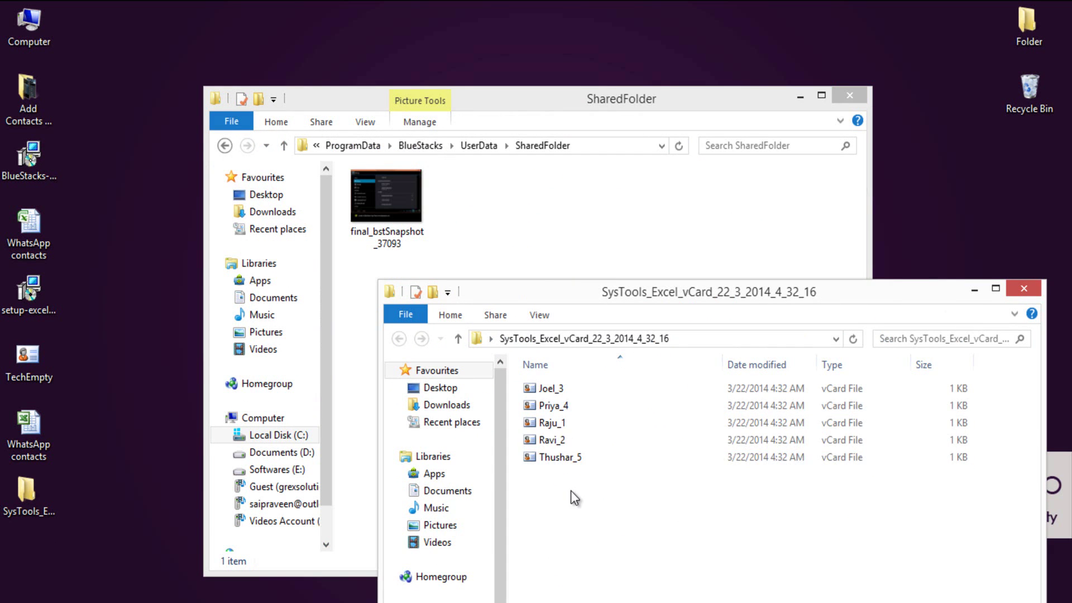
{"action": "left_click_drag", "start_coordinate": [572, 491], "coordinate": [549, 248]}
{"action": "left_click_drag", "start_coordinate": [29, 364], "coordinate": [446, 333]}
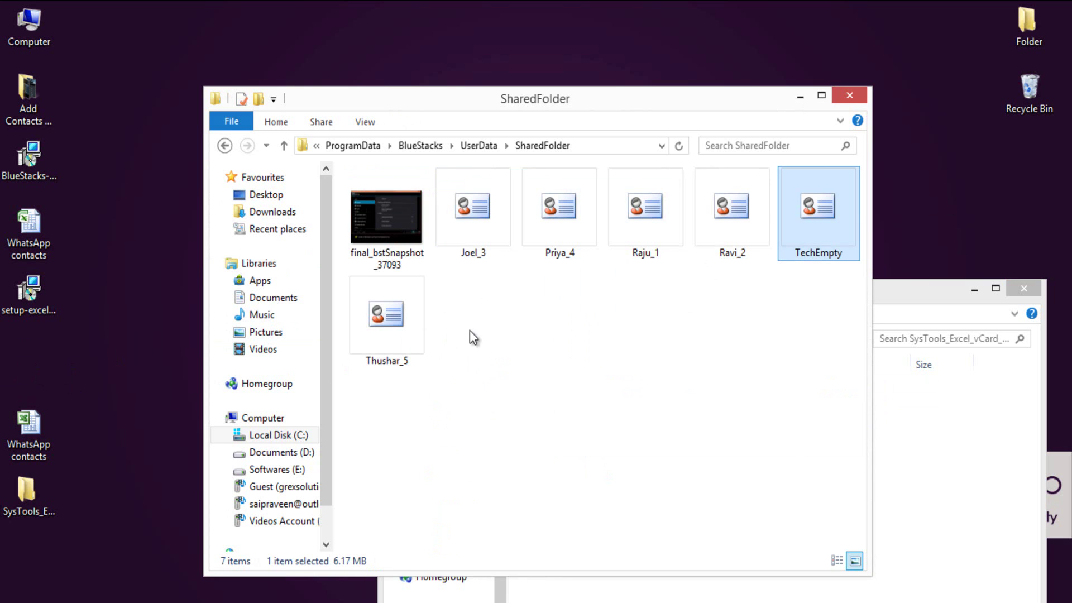
- Check the vCard files in SharedFolder, close the emptied SysTools folder window and minimize SharedFolder
{"action": "left_click_drag", "start_coordinate": [756, 270], "coordinate": [532, 215]}
{"action": "left_click", "coordinate": [384, 337]}
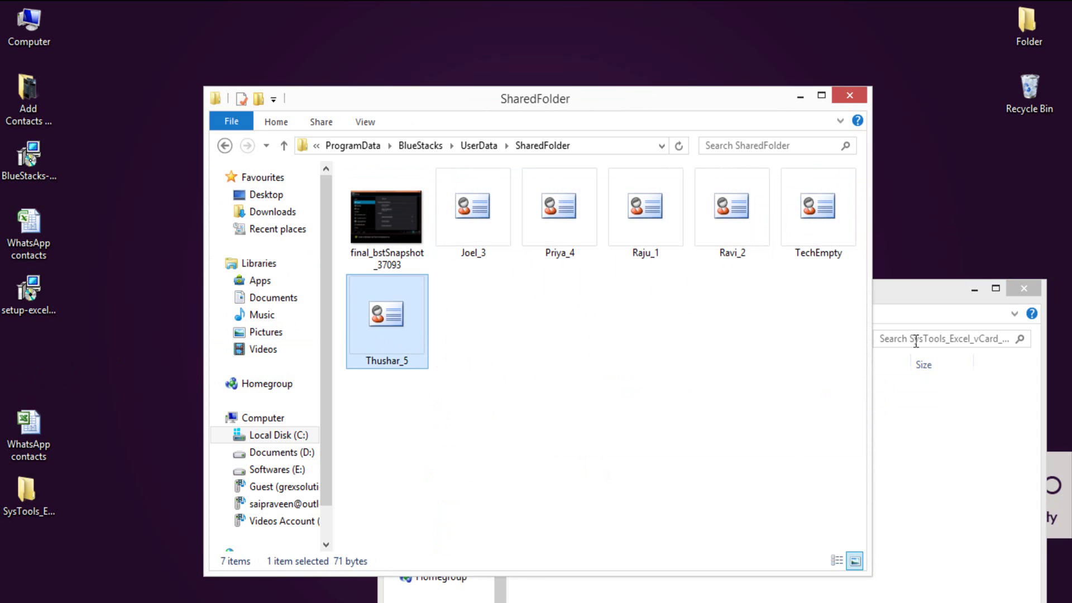
{"action": "left_click", "coordinate": [1013, 294]}
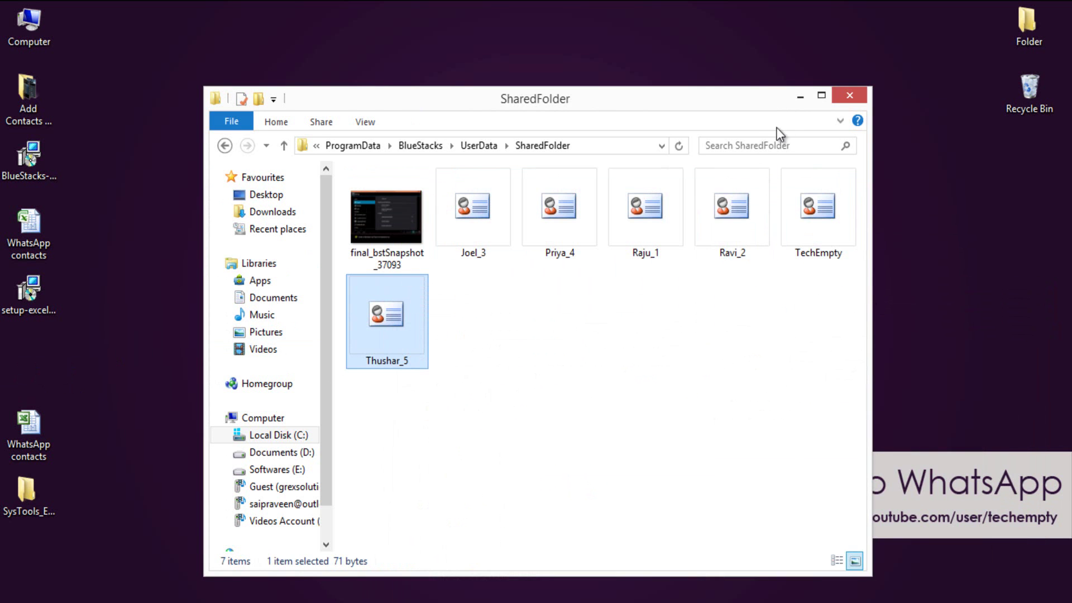
{"action": "left_click", "coordinate": [800, 99]}
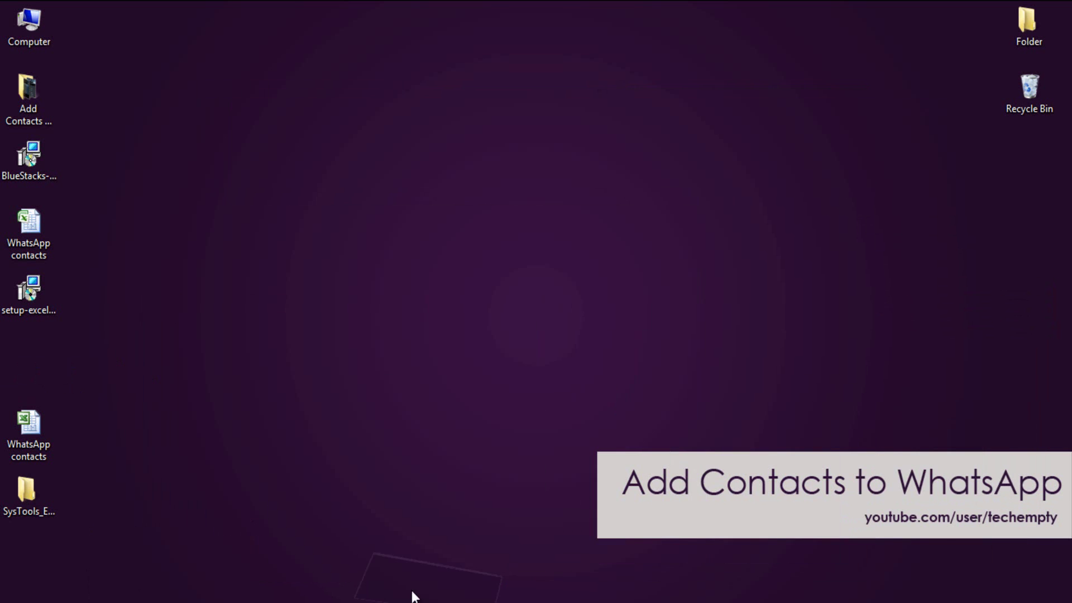
- Switch to BlueStacks and open BstSharedFolder in ASTRO File Manager, accepting its terms of service
{"action": "left_click", "coordinate": [412, 596]}
{"action": "left_click", "coordinate": [919, 264]}
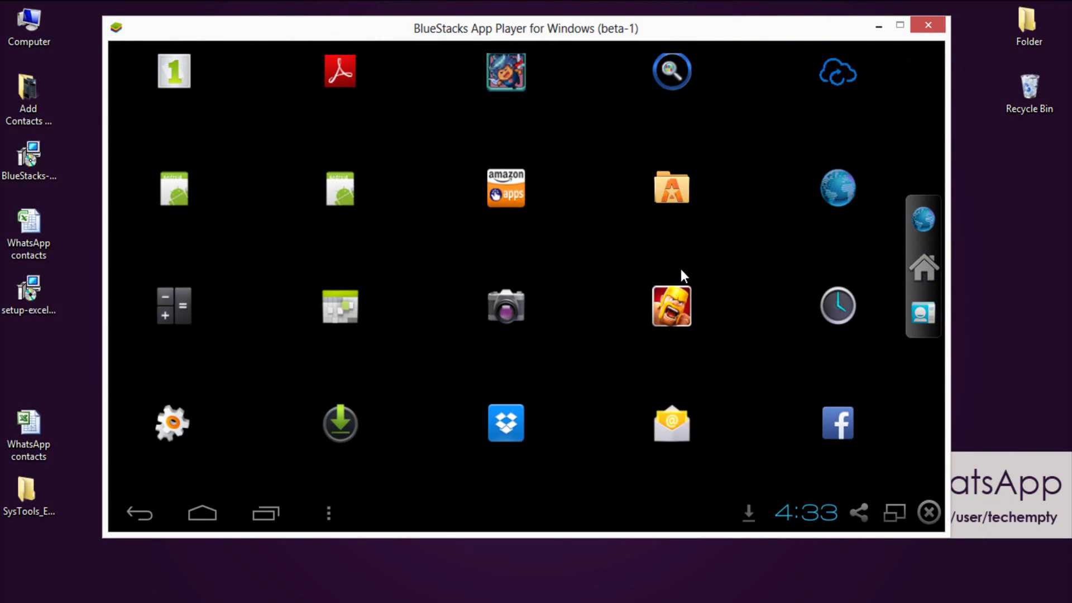
{"action": "left_click", "coordinate": [667, 181]}
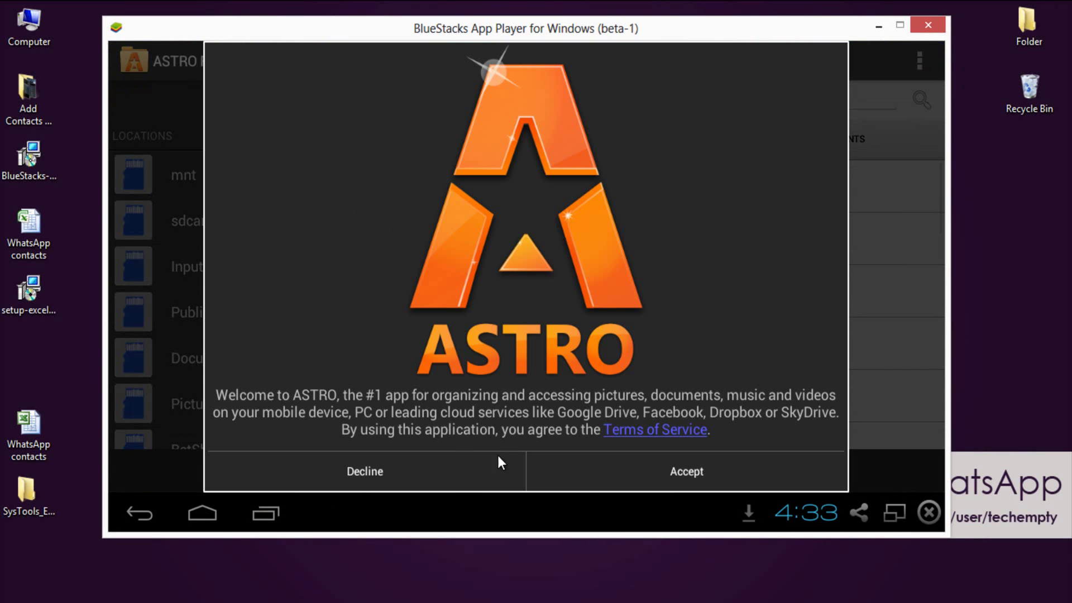
{"action": "left_click", "coordinate": [584, 484]}
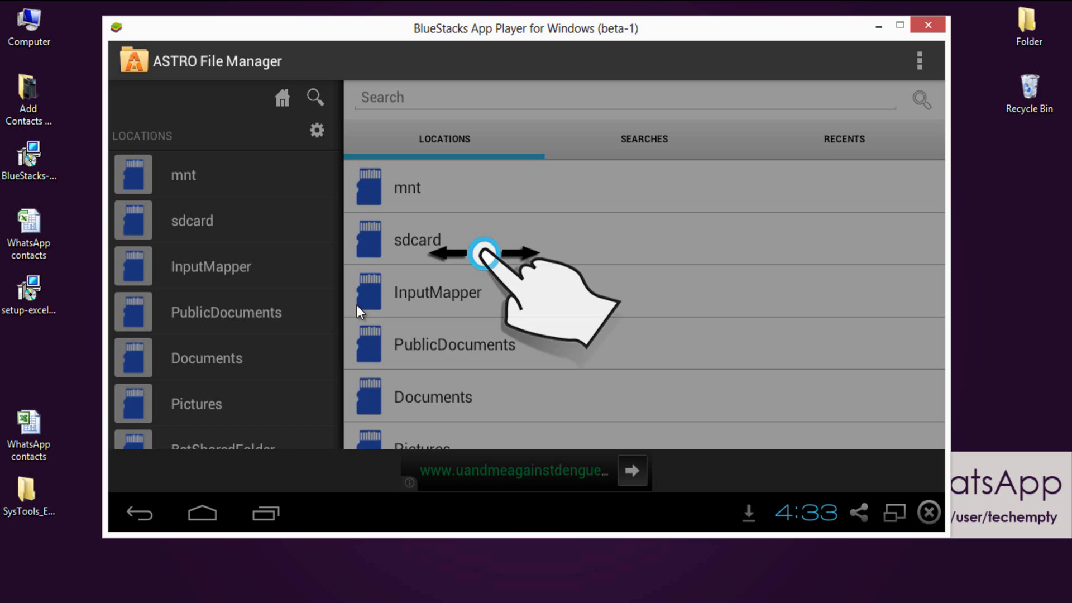
{"action": "scroll", "coordinate": [214, 350], "scroll_direction": "down", "scroll_amount": 5}
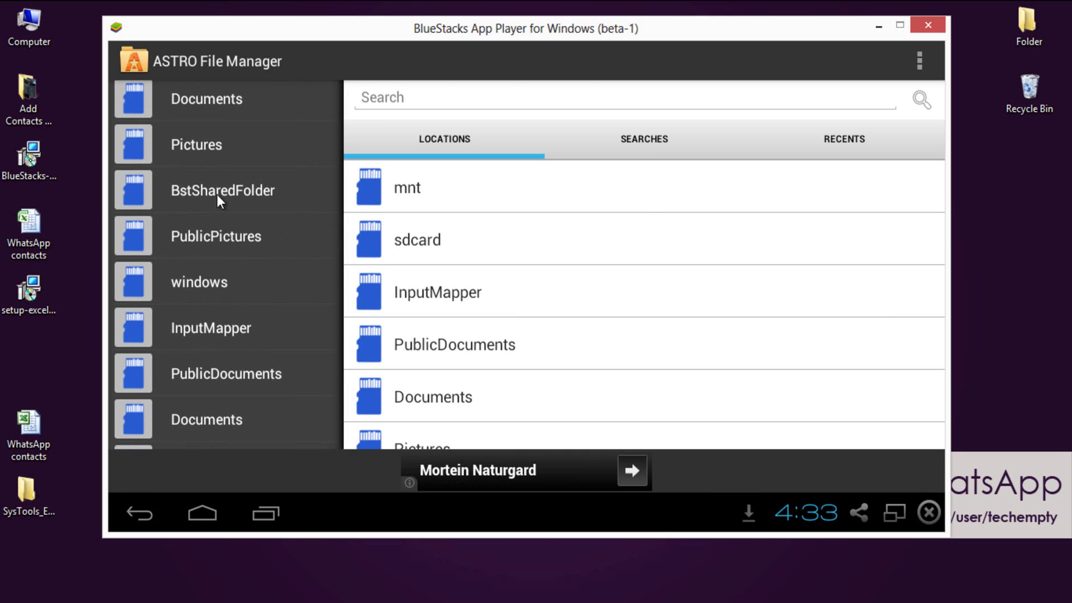
{"action": "left_click", "coordinate": [217, 195]}
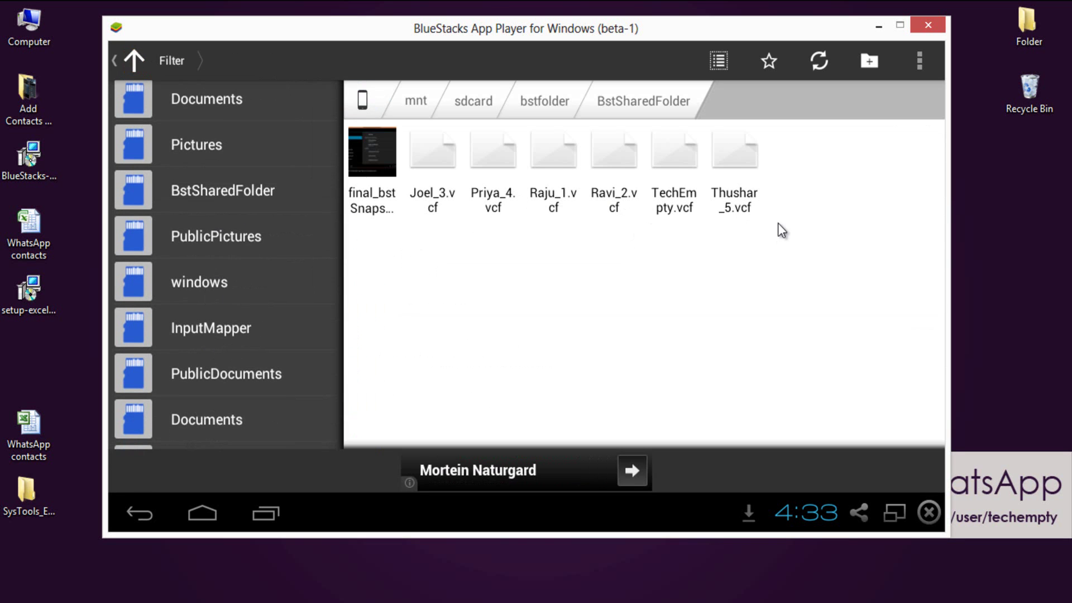
- Import the first two contact .vcf files in BstSharedFolder into the Android contacts
{"action": "left_click", "coordinate": [414, 179]}
{"action": "left_click", "coordinate": [441, 226]}
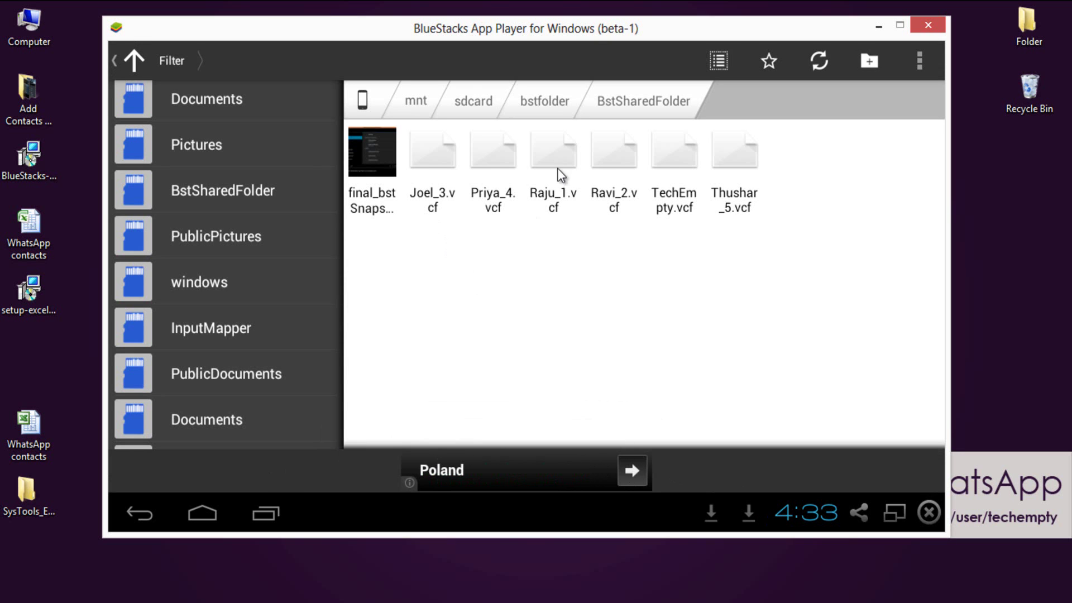
{"action": "left_click", "coordinate": [499, 175]}
{"action": "left_click", "coordinate": [491, 245]}
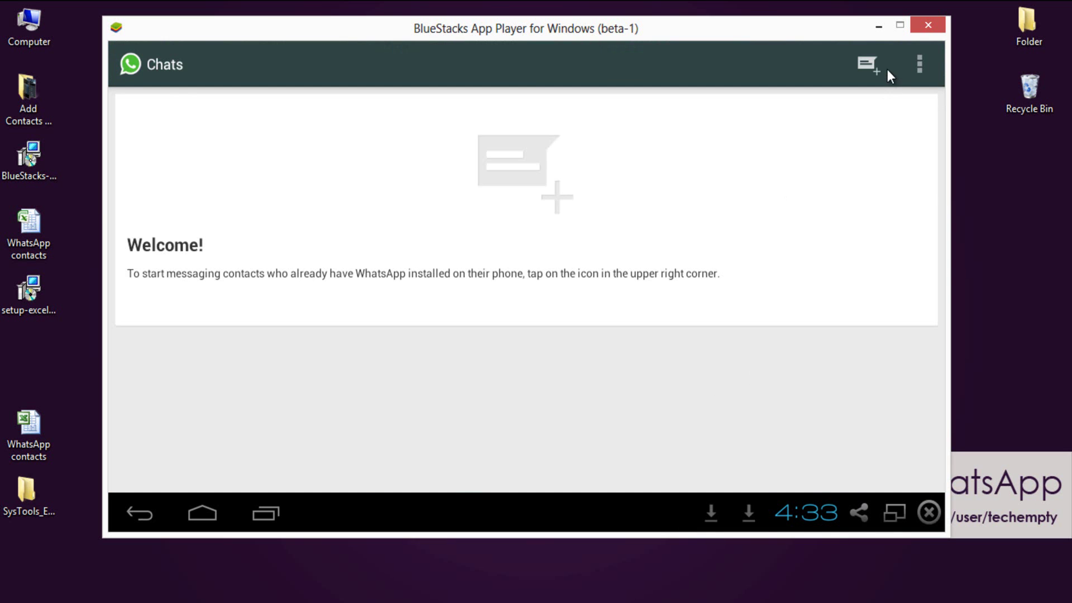
- Check WhatsApp's list of contacts available for a new chat and return to Chats
{"action": "left_click", "coordinate": [880, 68]}
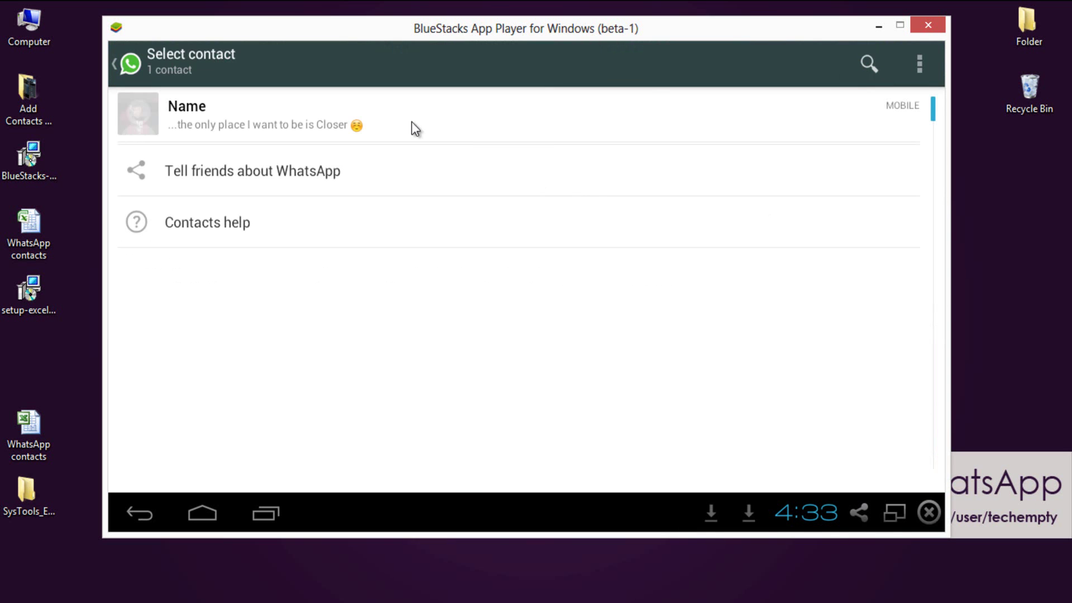
{"action": "left_click", "coordinate": [359, 128]}
{"action": "left_click", "coordinate": [156, 510]}
- Open the full contacts list from WhatsApp, view the individual contact entries and return to the home screen
{"action": "left_click", "coordinate": [915, 67]}
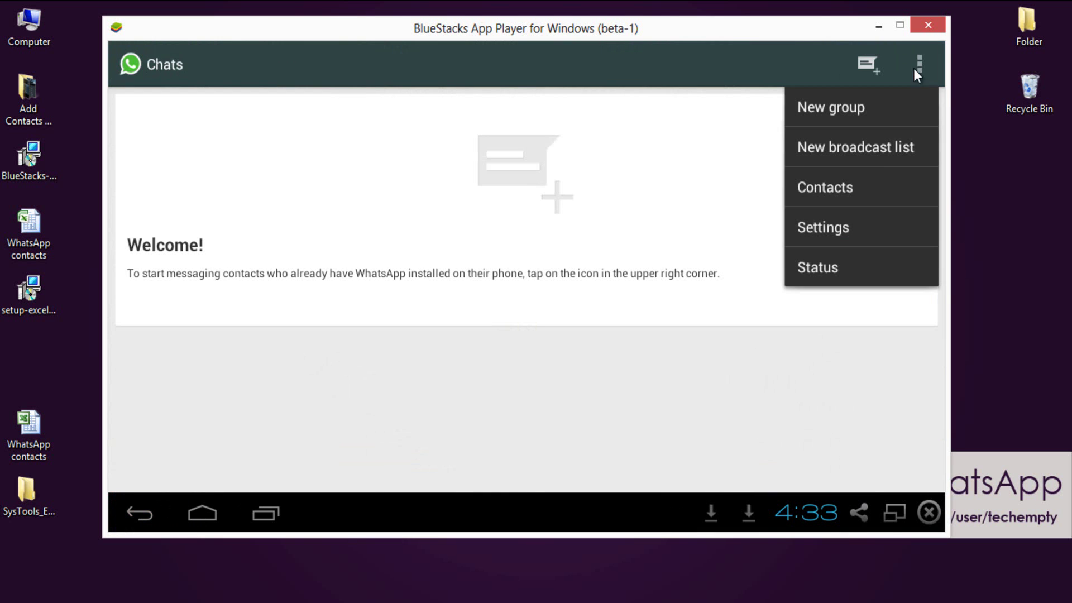
{"action": "left_click", "coordinate": [869, 184]}
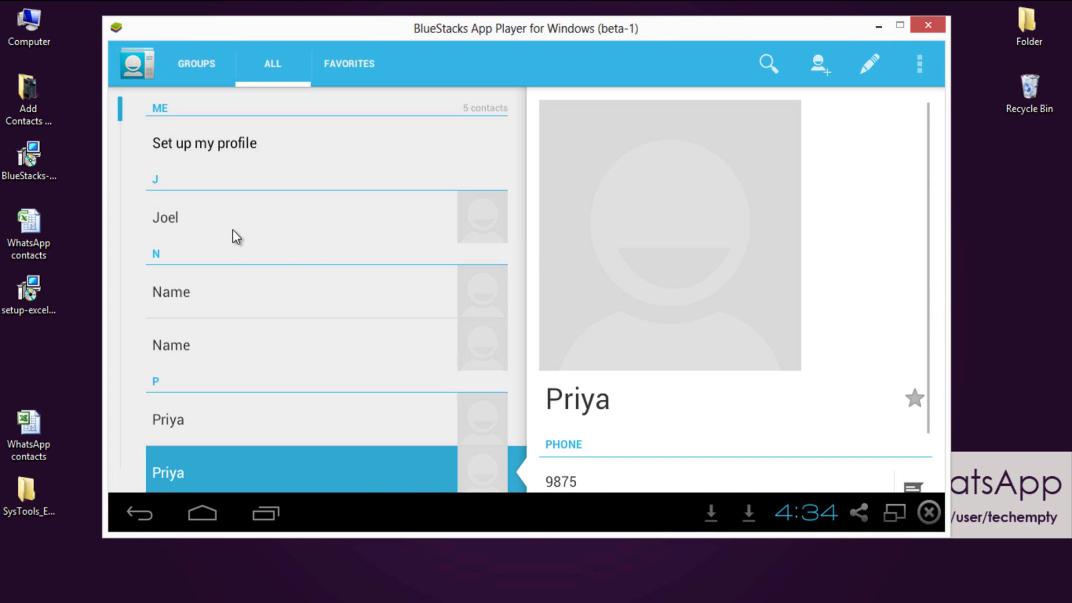
{"action": "left_click", "coordinate": [232, 230]}
{"action": "left_click", "coordinate": [228, 302]}
{"action": "left_click", "coordinate": [218, 343]}
{"action": "left_click", "coordinate": [208, 431]}
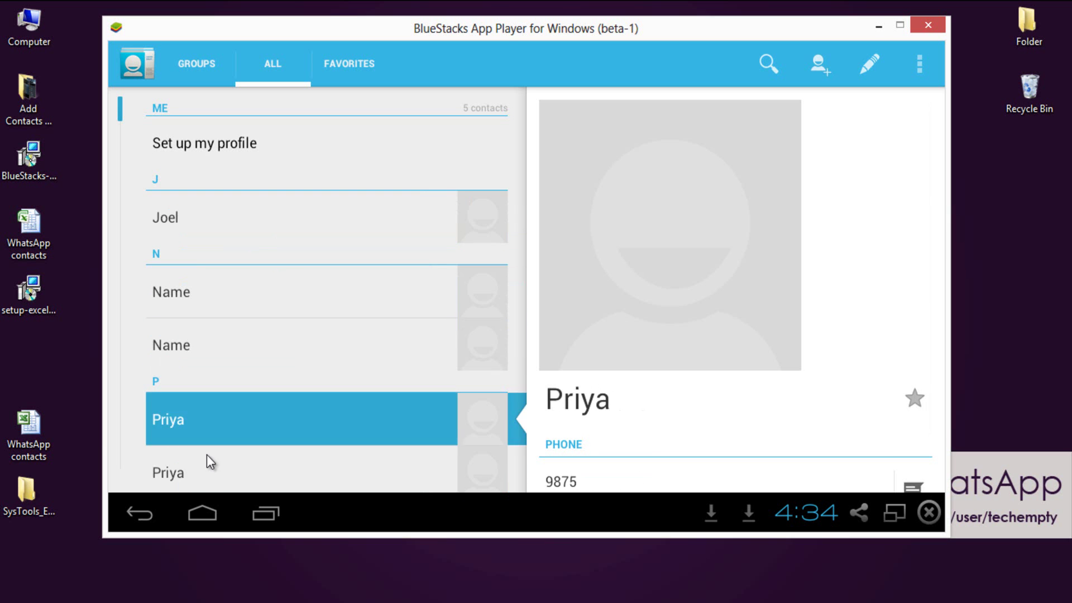
{"action": "left_click", "coordinate": [207, 456]}
{"action": "left_click", "coordinate": [199, 509]}
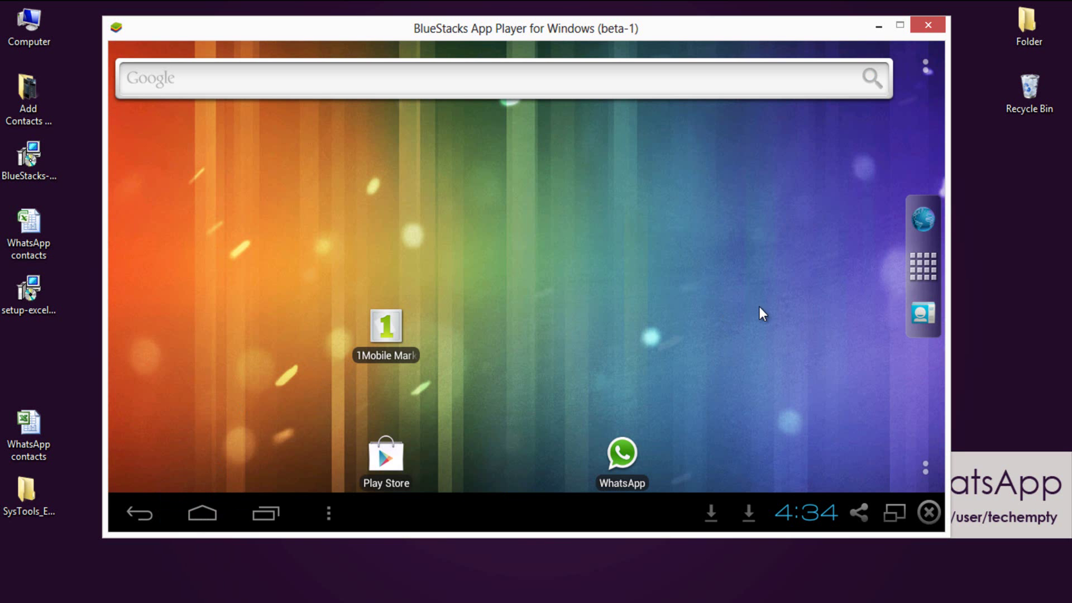